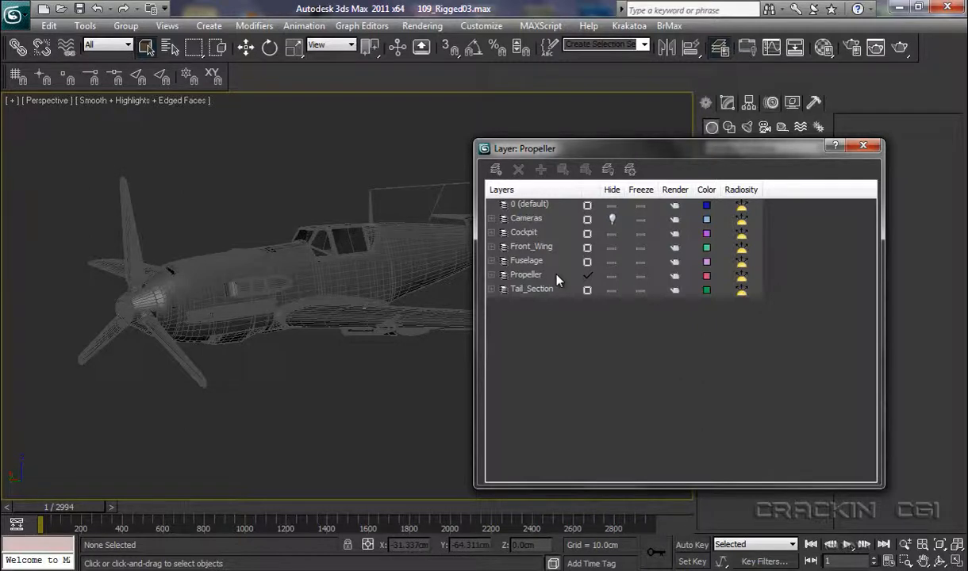
Step: Create a new layer named Rig in the layer manager, keep it as the current layer, and close the manager
{"action": "left_click", "coordinate": [496, 169]}
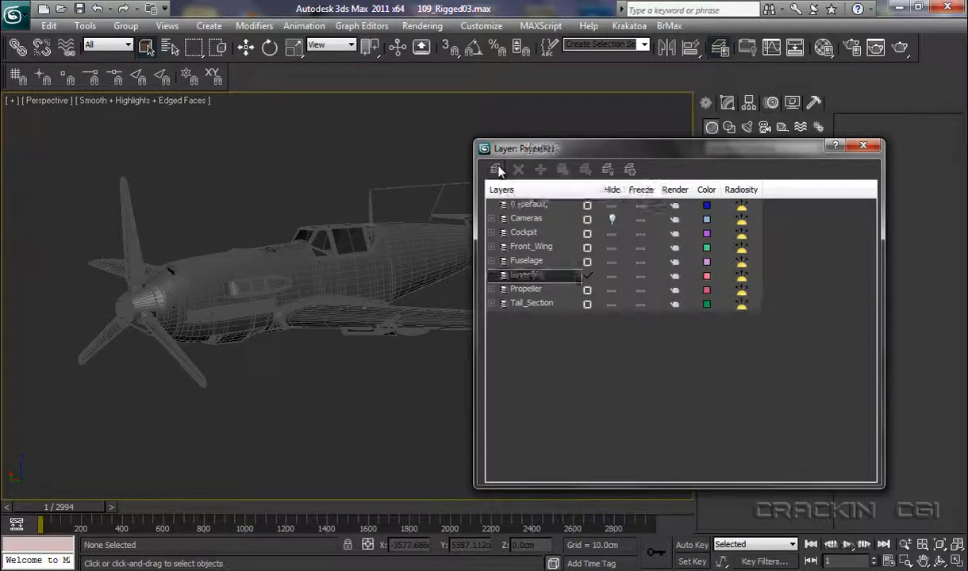
{"action": "left_click", "coordinate": [530, 275]}
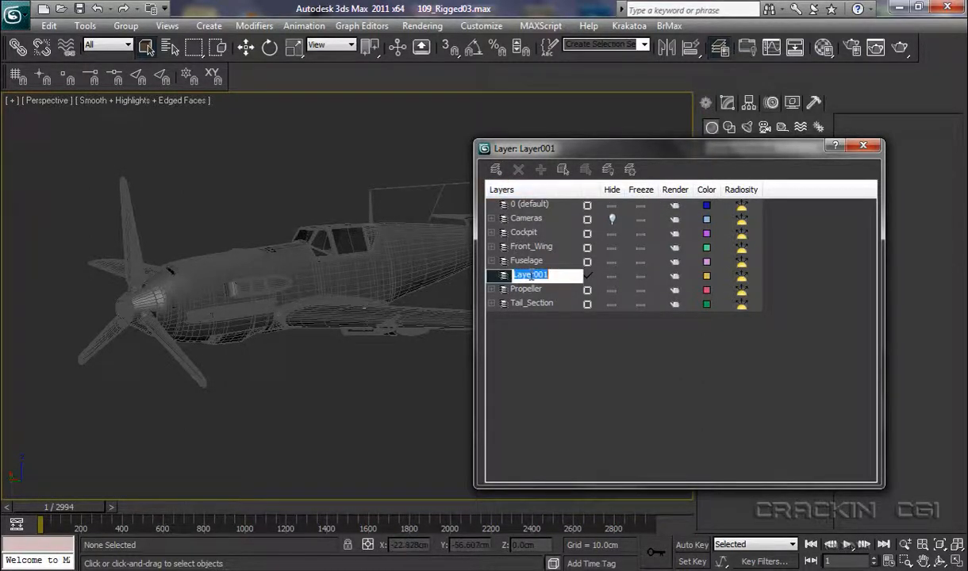
{"action": "type", "text": "Rig"}
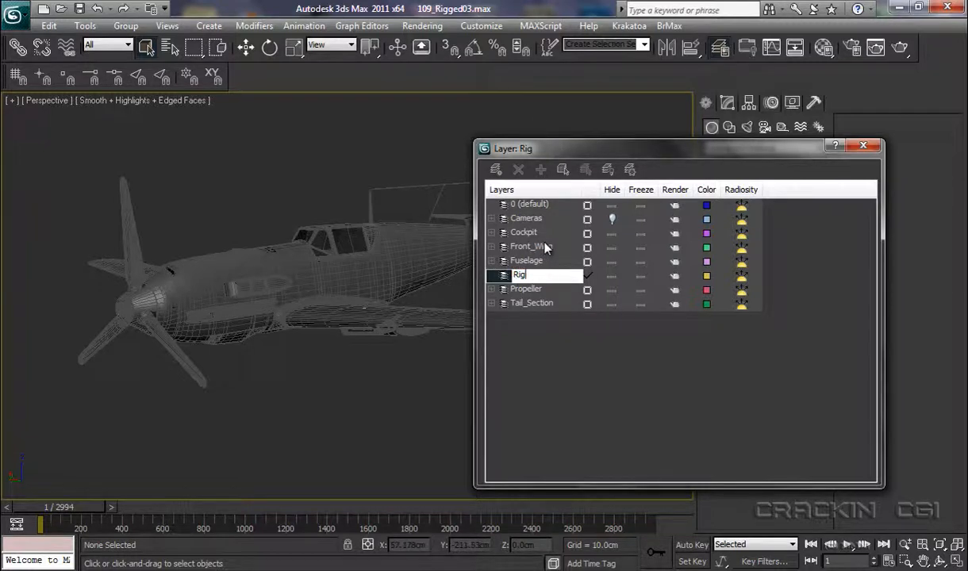
{"action": "key", "text": "Return"}
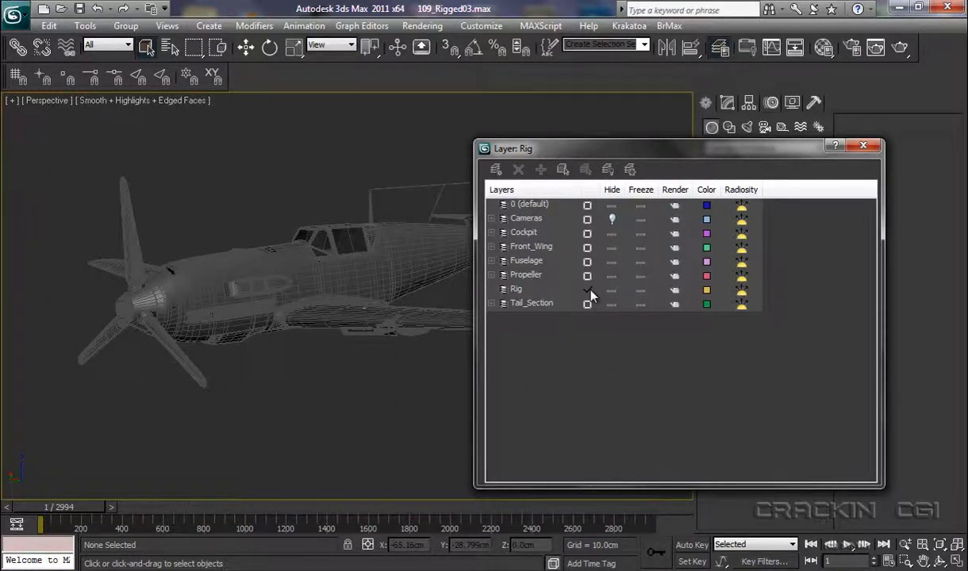
{"action": "left_click", "coordinate": [868, 146]}
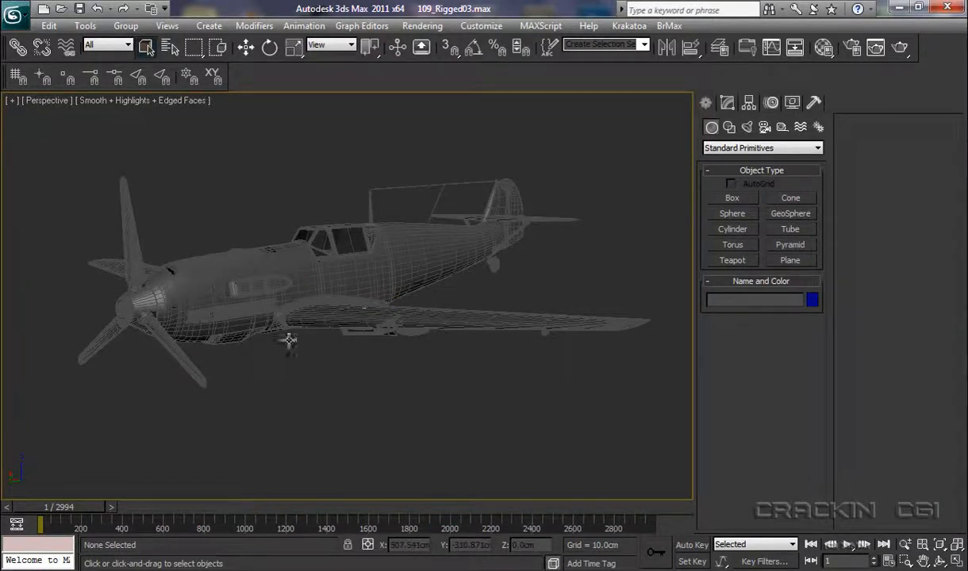
Step: Open the Schematic View of the aircraft hierarchy and unlink the Rudder from the Fuselage
{"action": "left_click", "coordinate": [796, 49]}
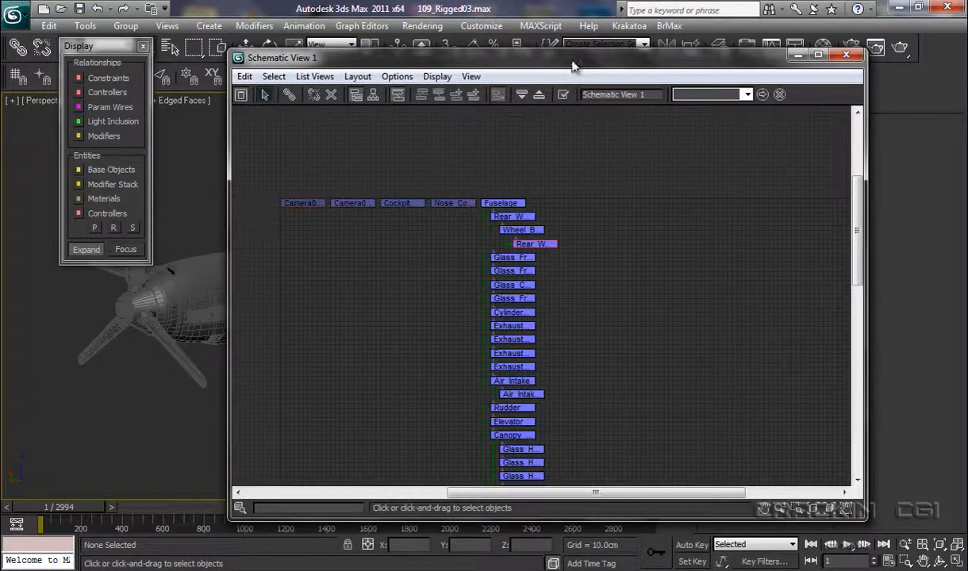
{"action": "left_click_drag", "start_coordinate": [573, 62], "coordinate": [570, 49]}
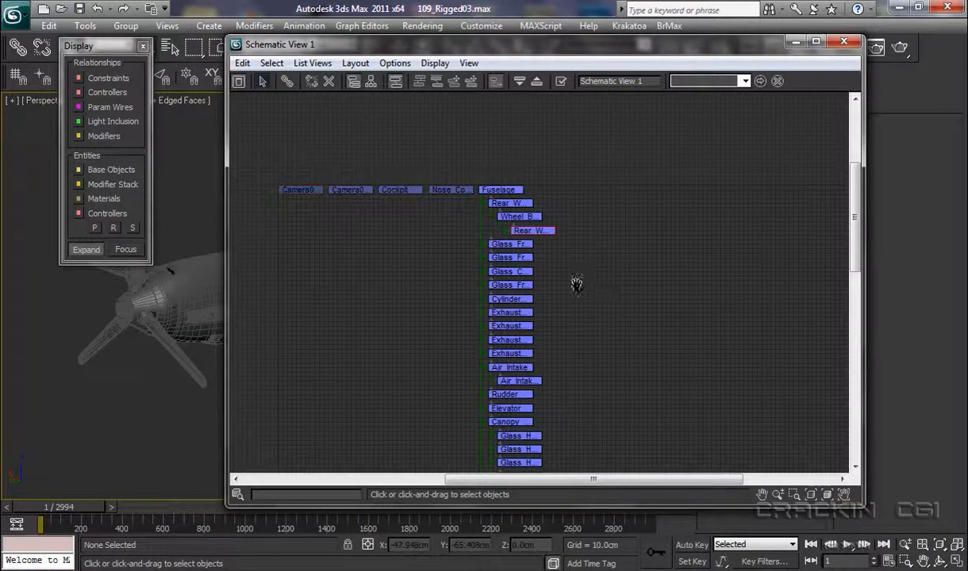
{"action": "middle_click_drag", "start_coordinate": [577, 284], "coordinate": [572, 228]}
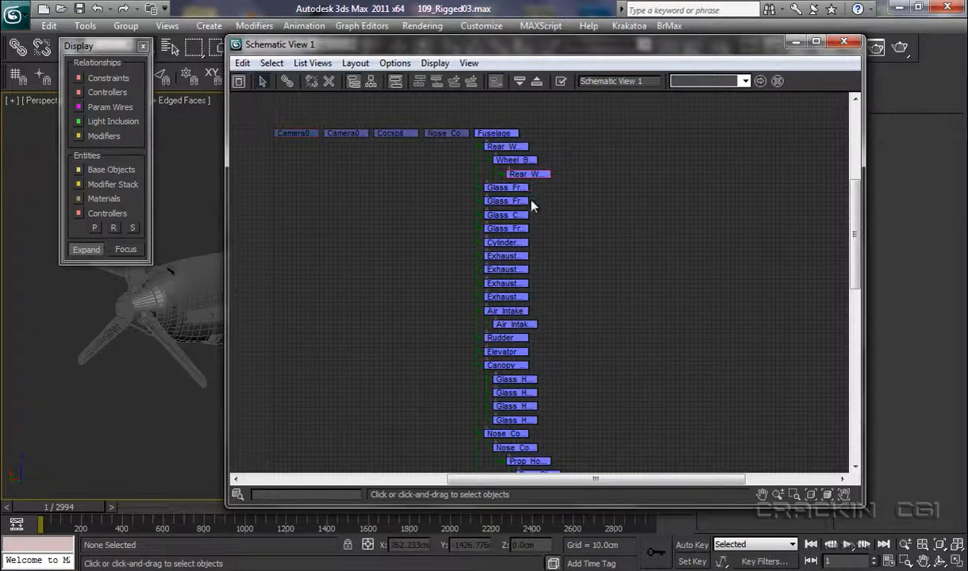
{"action": "middle_click_drag", "start_coordinate": [589, 334], "coordinate": [579, 242]}
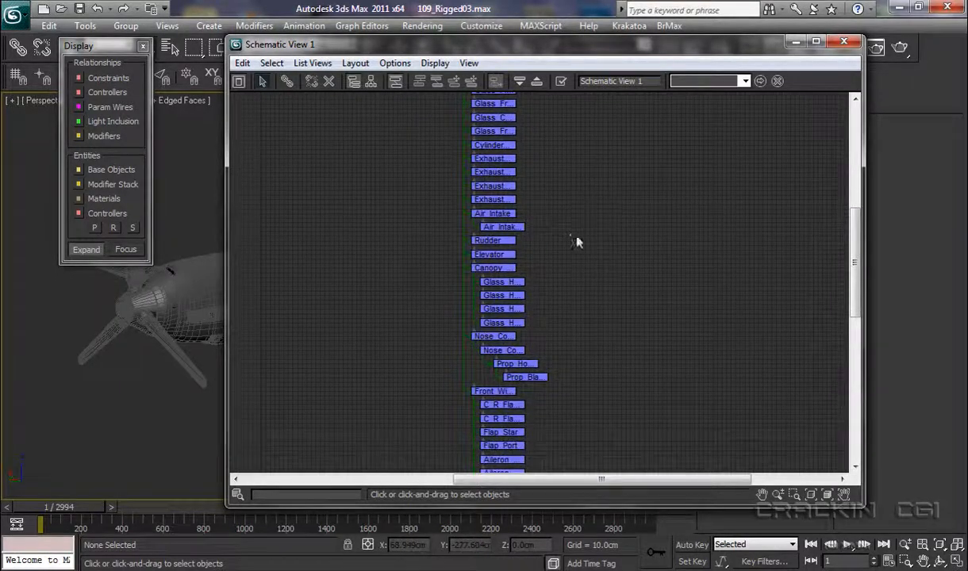
{"action": "left_click", "coordinate": [498, 242]}
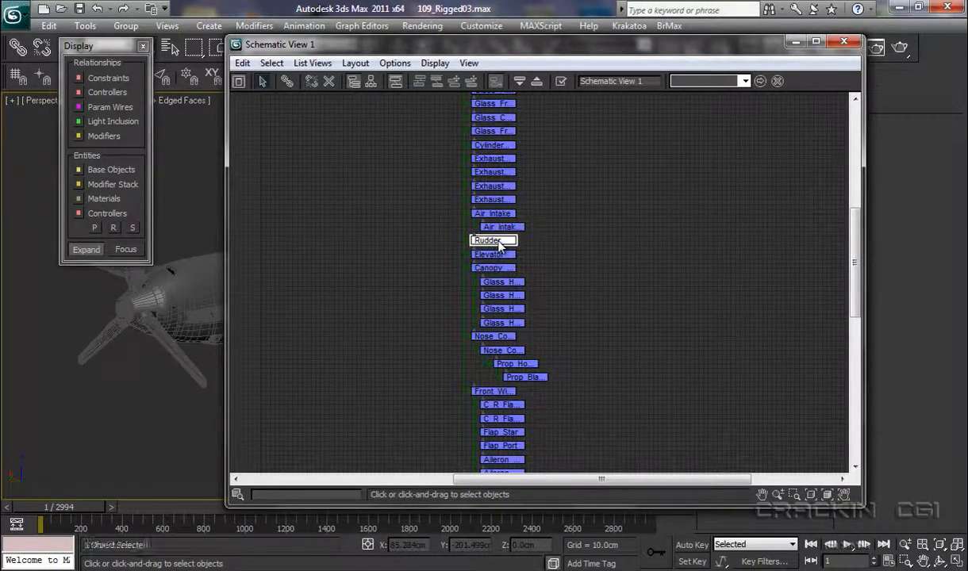
{"action": "left_click", "coordinate": [312, 82]}
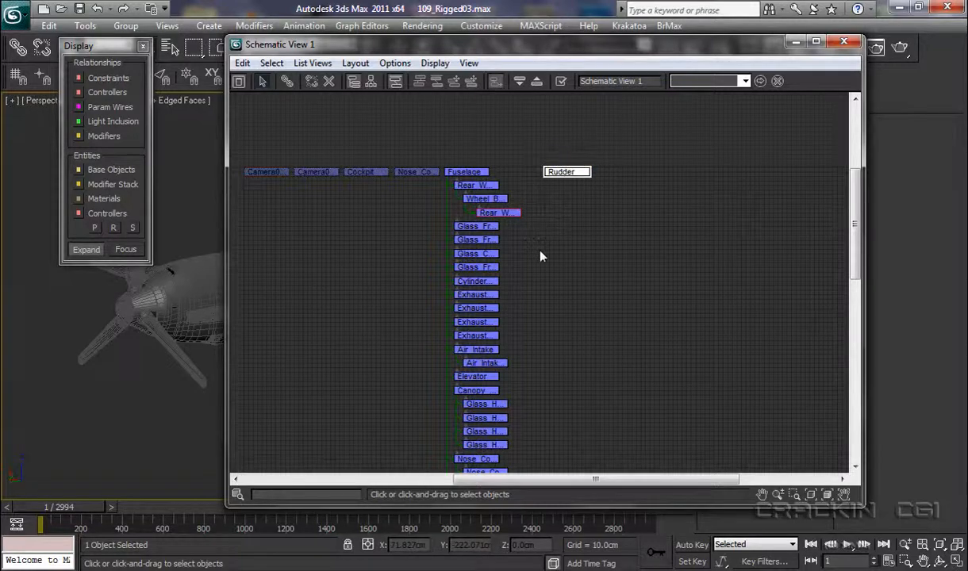
Step: Unlink the Elevator and the Canopy from the Fuselage in the schematic hierarchy
{"action": "middle_click_drag", "start_coordinate": [570, 342], "coordinate": [568, 199]}
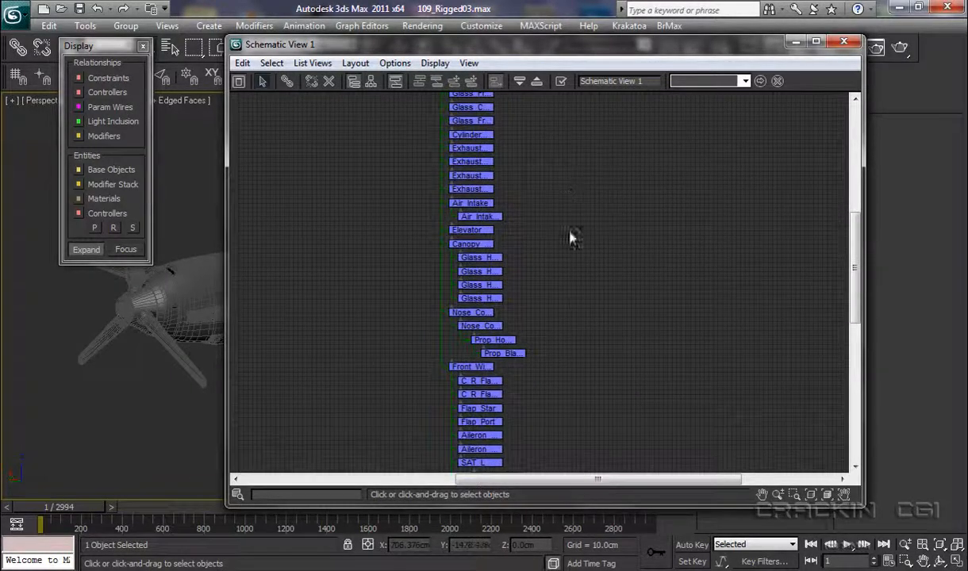
{"action": "middle_click_drag", "start_coordinate": [574, 353], "coordinate": [574, 300]}
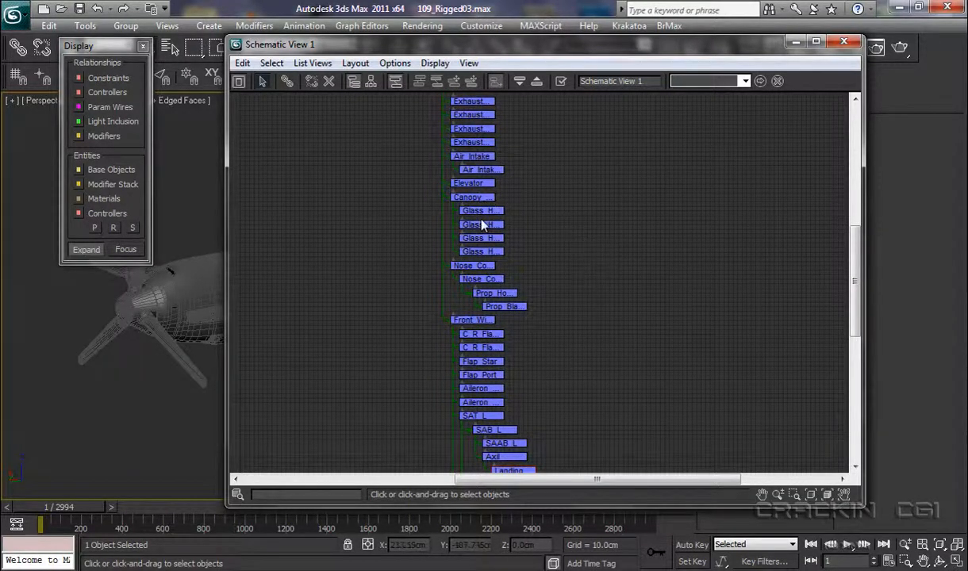
{"action": "left_click", "coordinate": [476, 185]}
{"action": "left_click", "coordinate": [311, 81]}
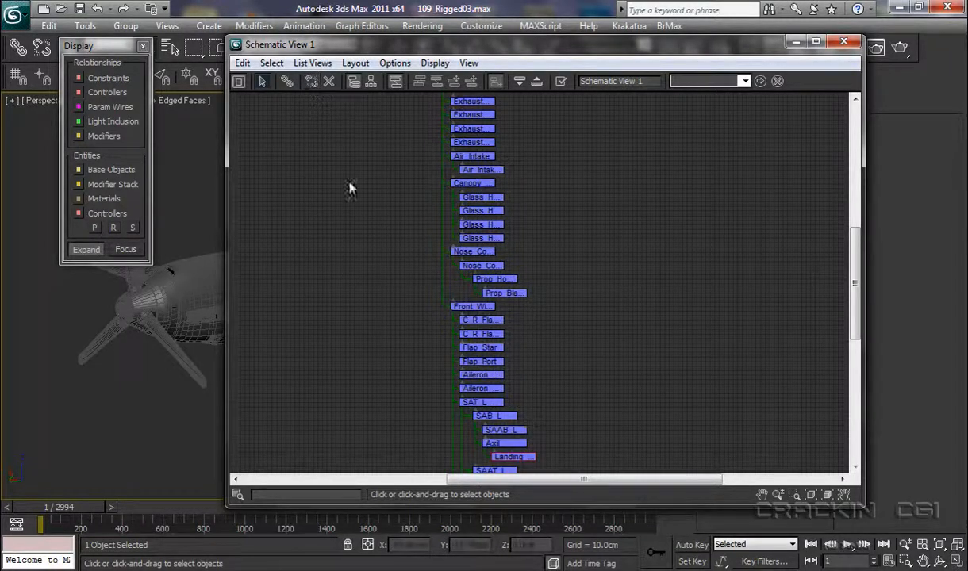
{"action": "left_click", "coordinate": [473, 184]}
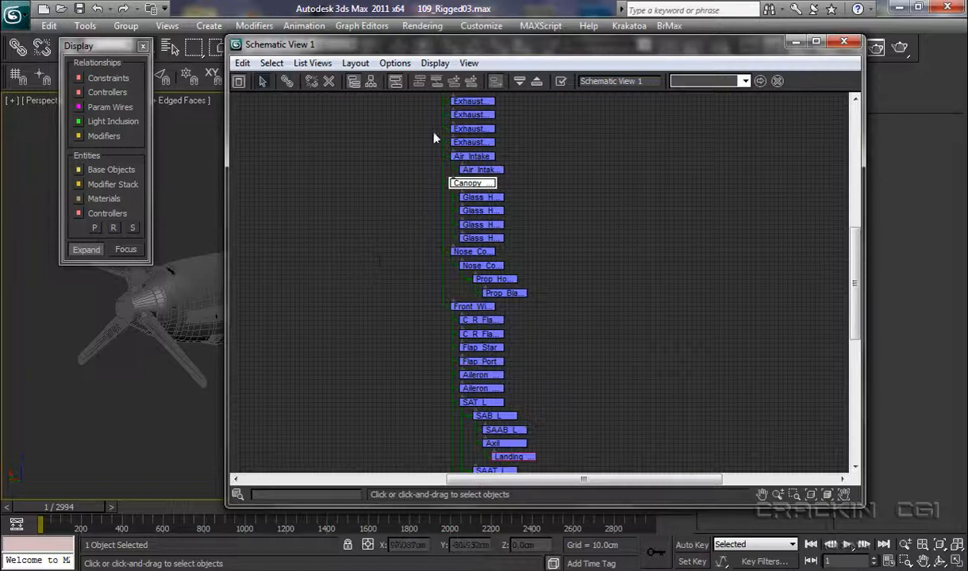
{"action": "left_click_drag", "start_coordinate": [432, 47], "coordinate": [688, 107]}
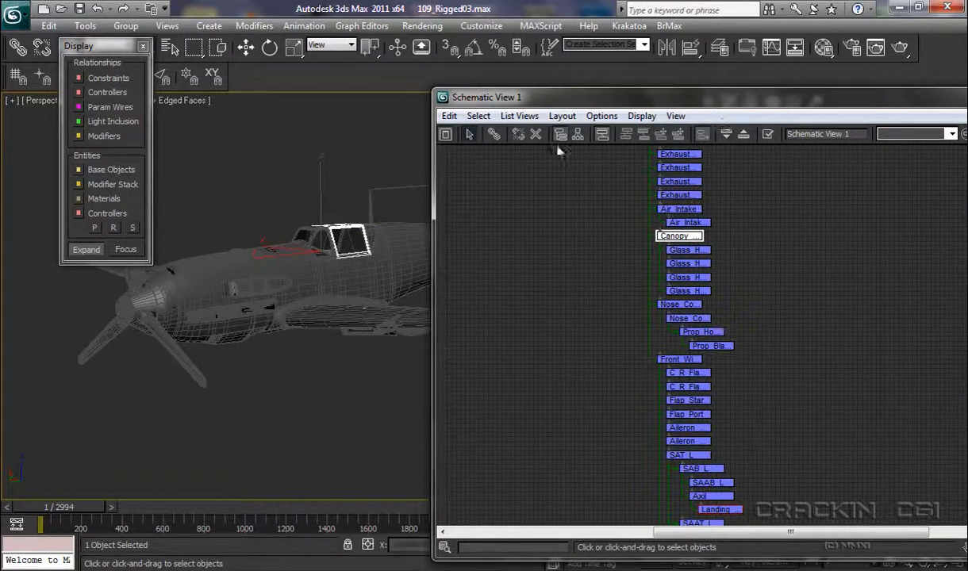
{"action": "left_click", "coordinate": [519, 136]}
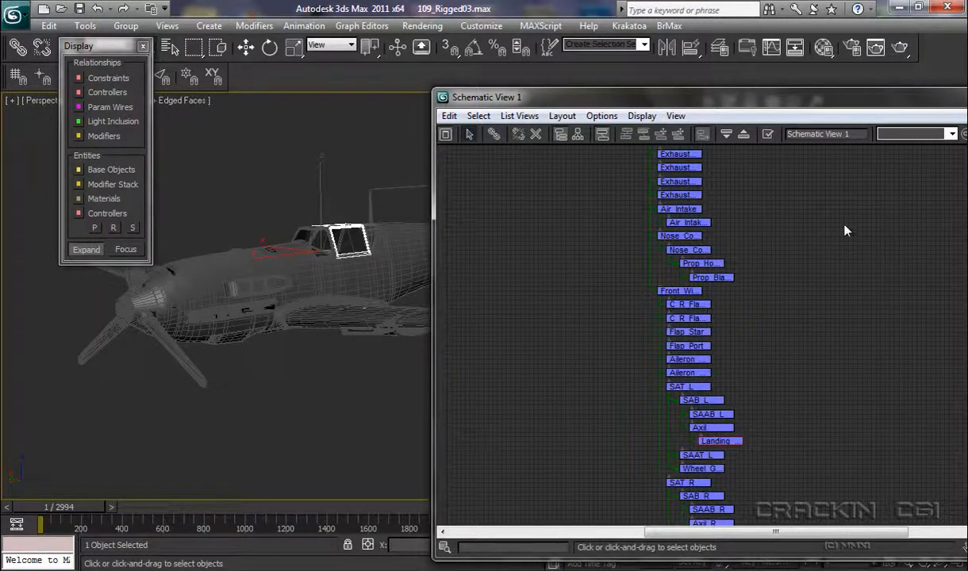
Step: Unlink the Nose Cone directly under the Fuselage and the Front Wing from their Fuselage parent
{"action": "left_click", "coordinate": [687, 238]}
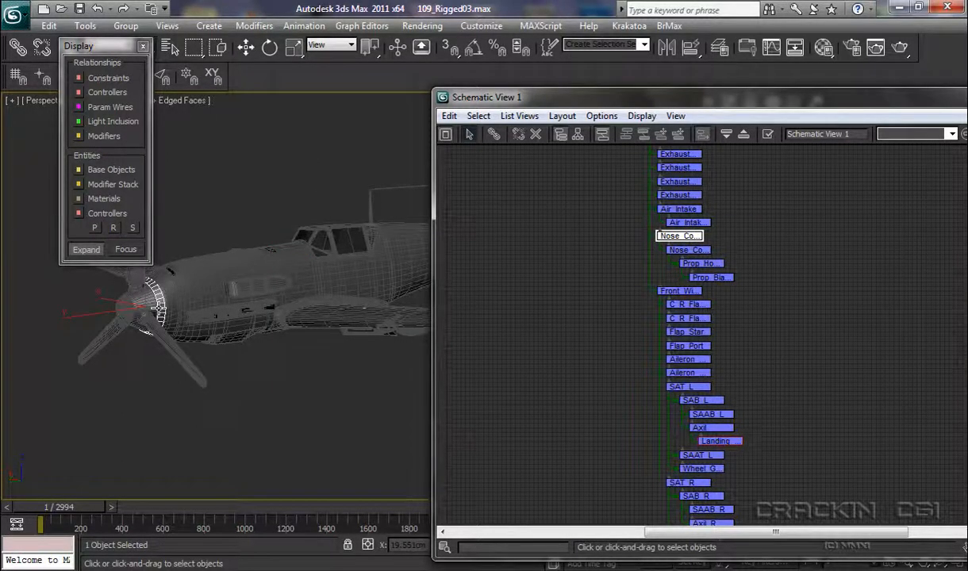
{"action": "left_click", "coordinate": [518, 135]}
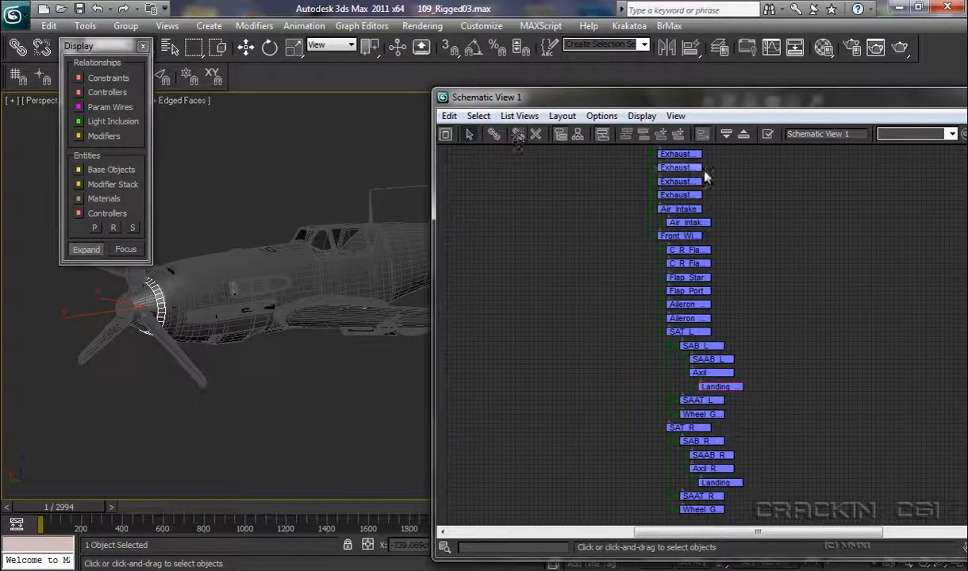
{"action": "left_click", "coordinate": [687, 237]}
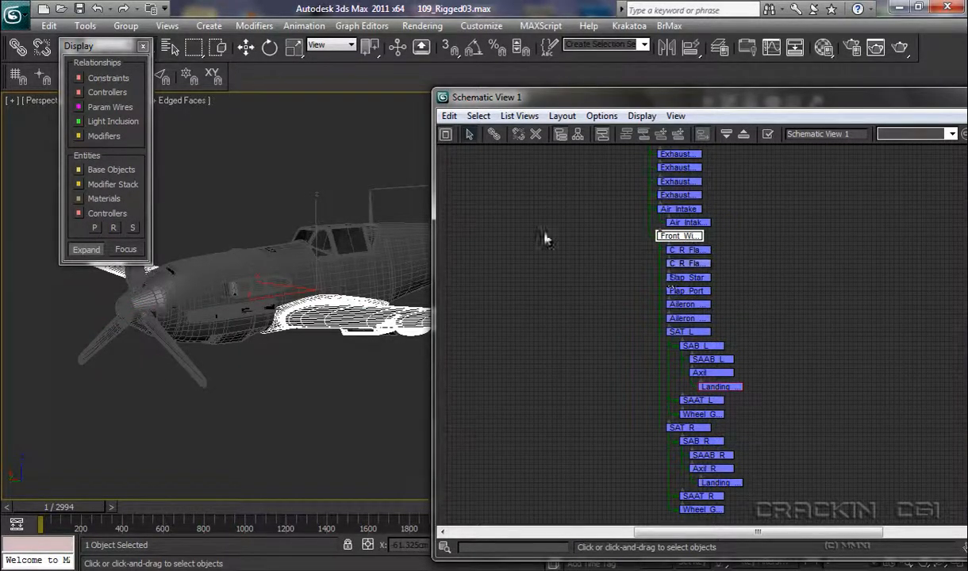
{"action": "left_click", "coordinate": [518, 135]}
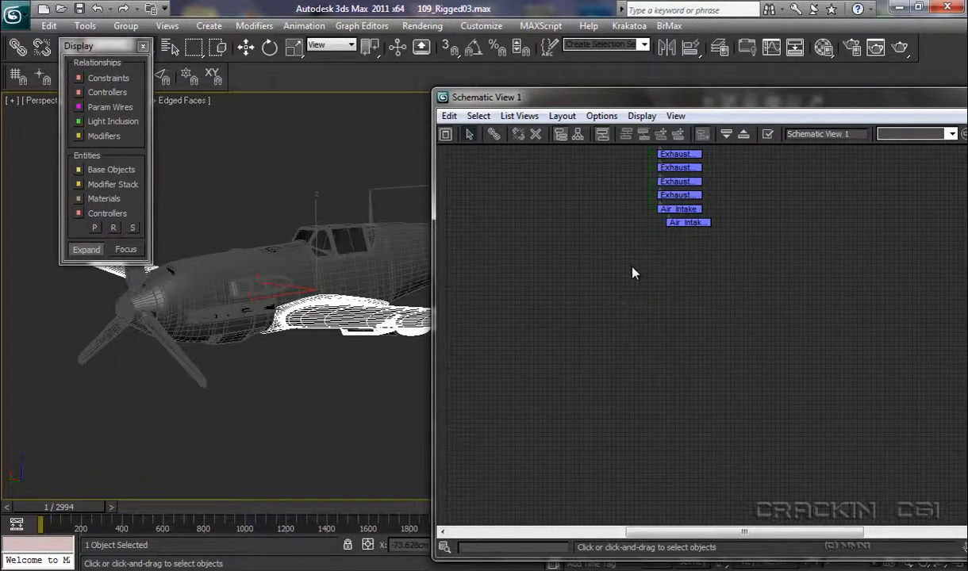
Step: Unlink the landing gear branches SAT_R and SAT_L from the Front Wing
{"action": "middle_click_drag", "start_coordinate": [632, 297], "coordinate": [605, 380]}
{"action": "middle_click_drag", "start_coordinate": [598, 317], "coordinate": [601, 388]}
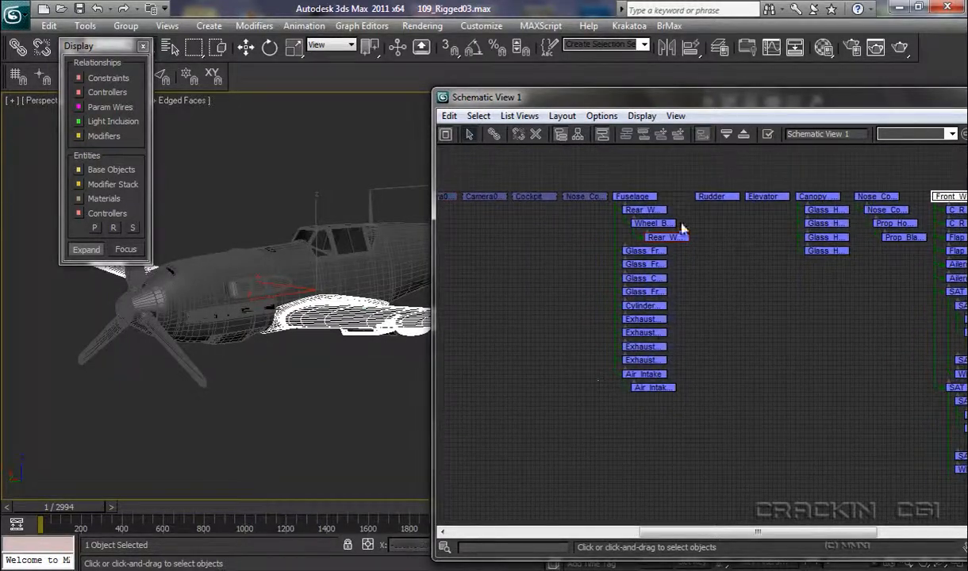
{"action": "middle_click_drag", "start_coordinate": [761, 297], "coordinate": [589, 288]}
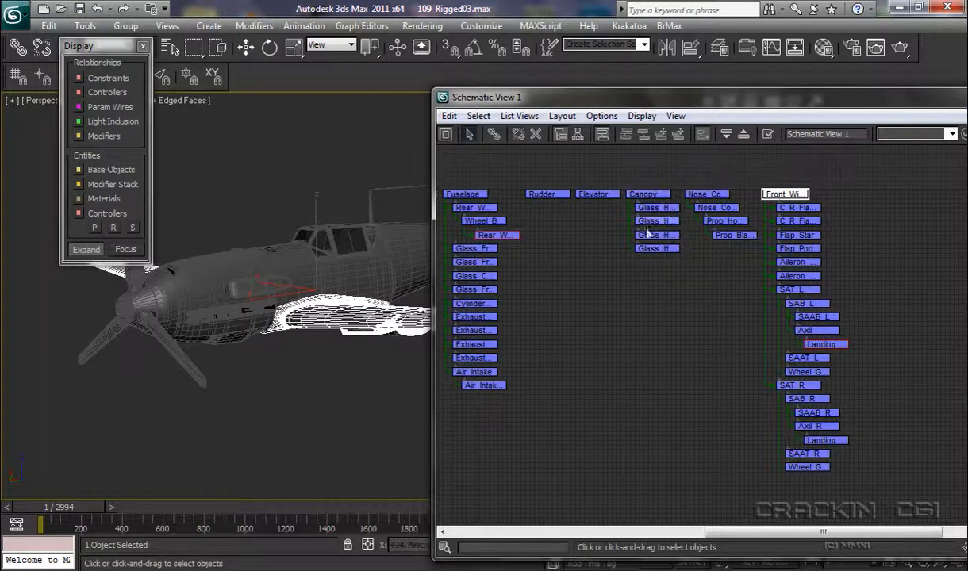
{"action": "middle_click_drag", "start_coordinate": [692, 320], "coordinate": [558, 317]}
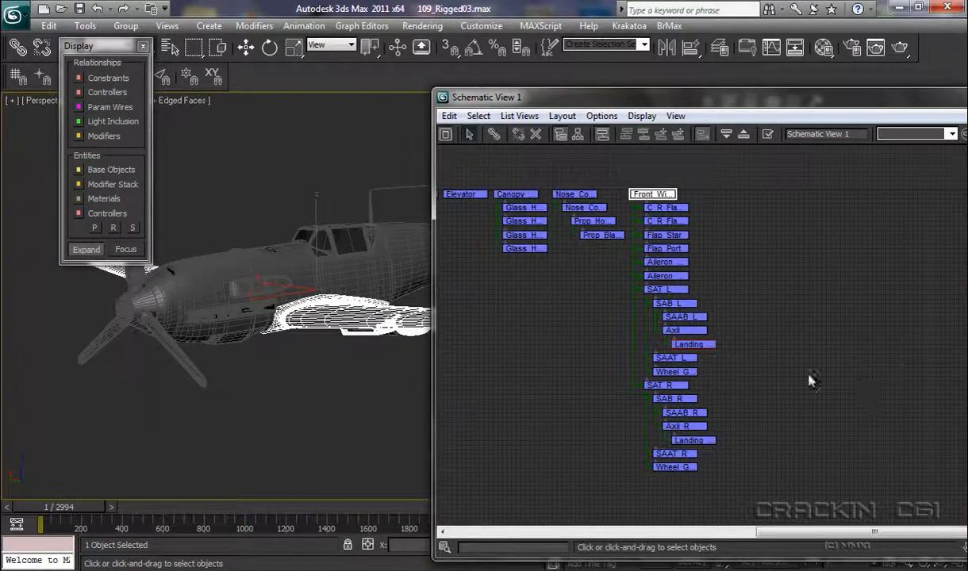
{"action": "left_click", "coordinate": [664, 386]}
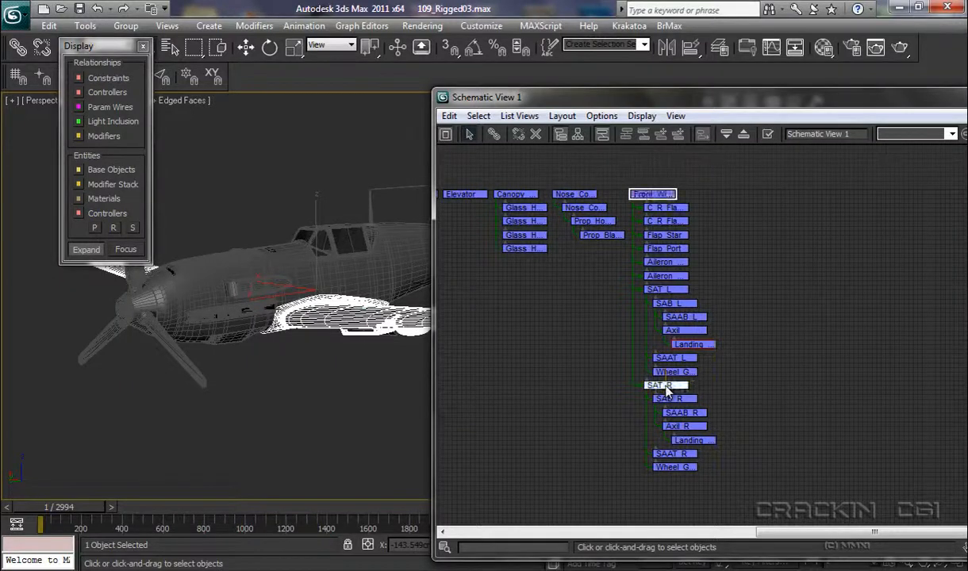
{"action": "left_click", "coordinate": [518, 134]}
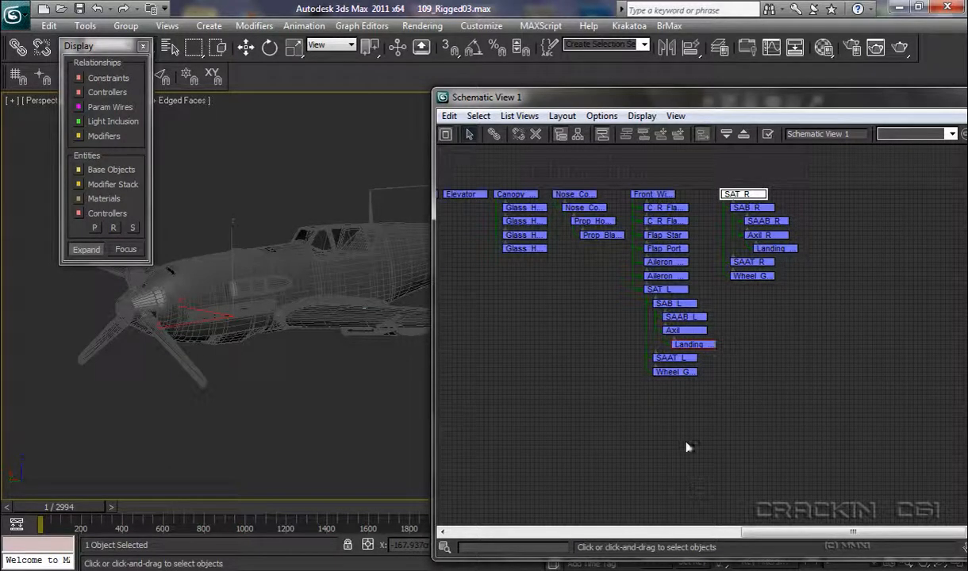
{"action": "left_click", "coordinate": [672, 291]}
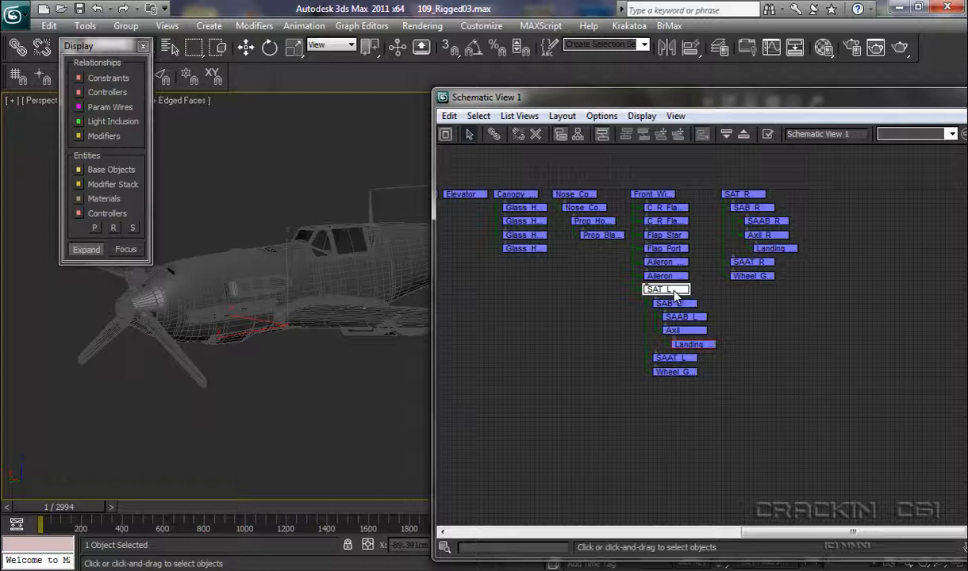
{"action": "left_click", "coordinate": [518, 134]}
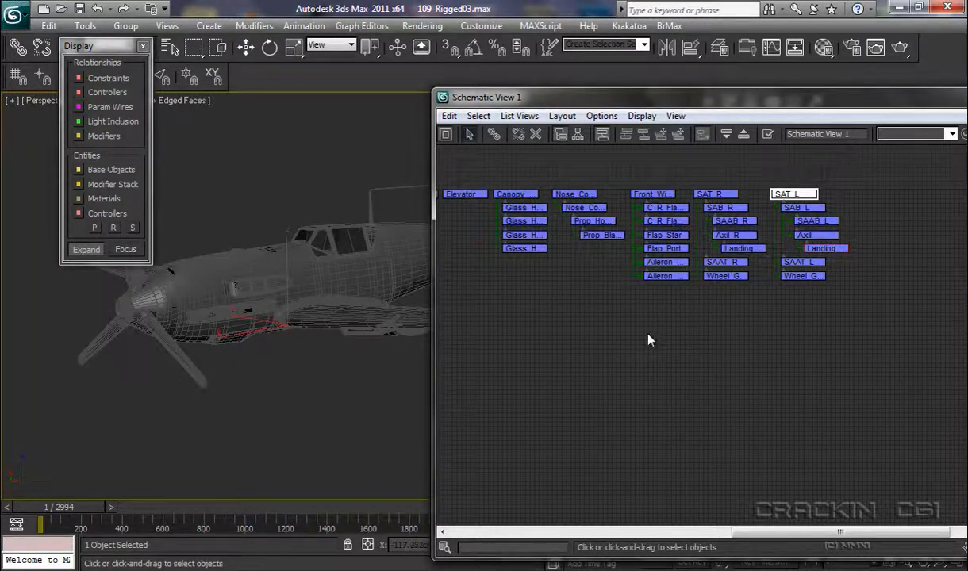
Step: Unlink Flap_Star, Flap_Port and both Aileron nodes together from the Front Wing
{"action": "middle_click_drag", "start_coordinate": [648, 337], "coordinate": [617, 339]}
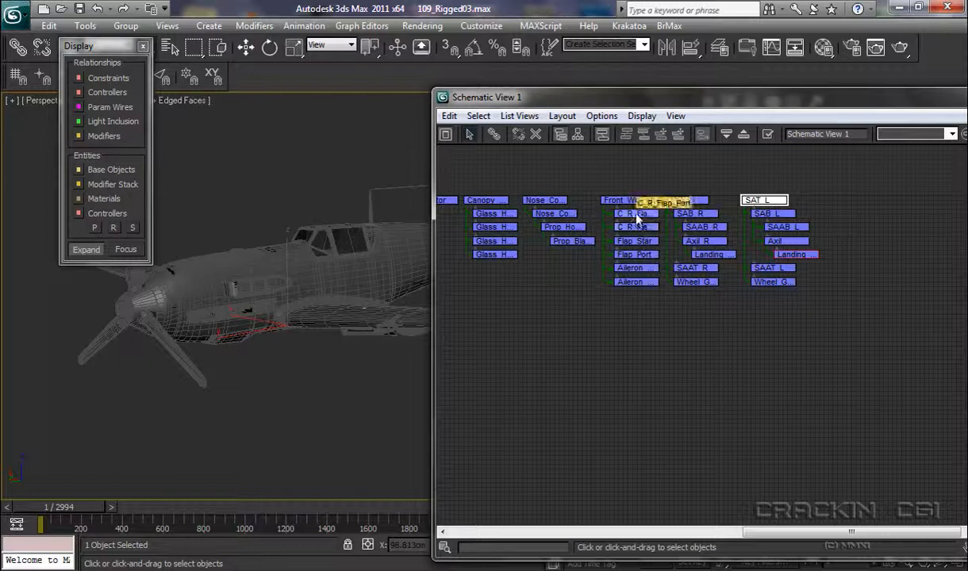
{"action": "left_click", "coordinate": [636, 214]}
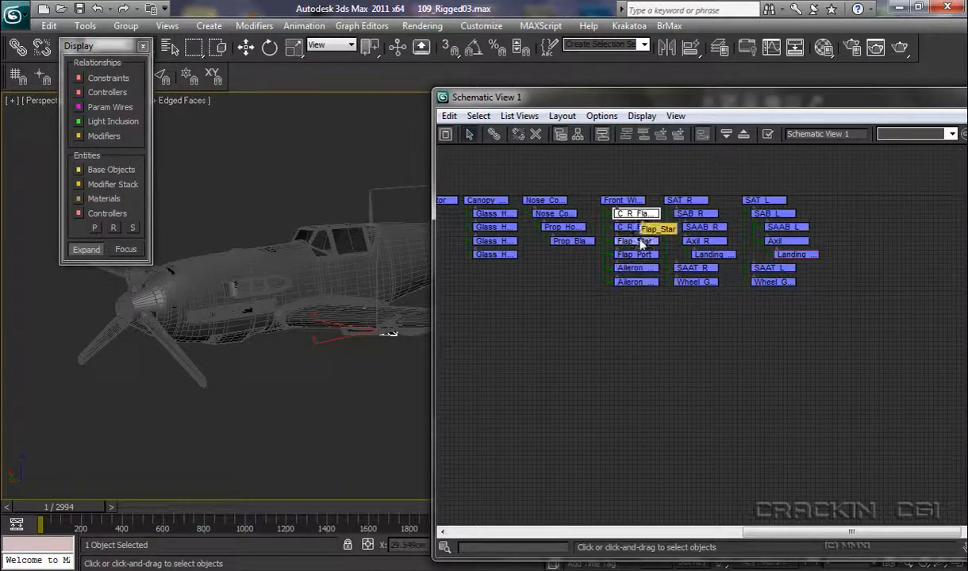
{"action": "left_click", "coordinate": [640, 241]}
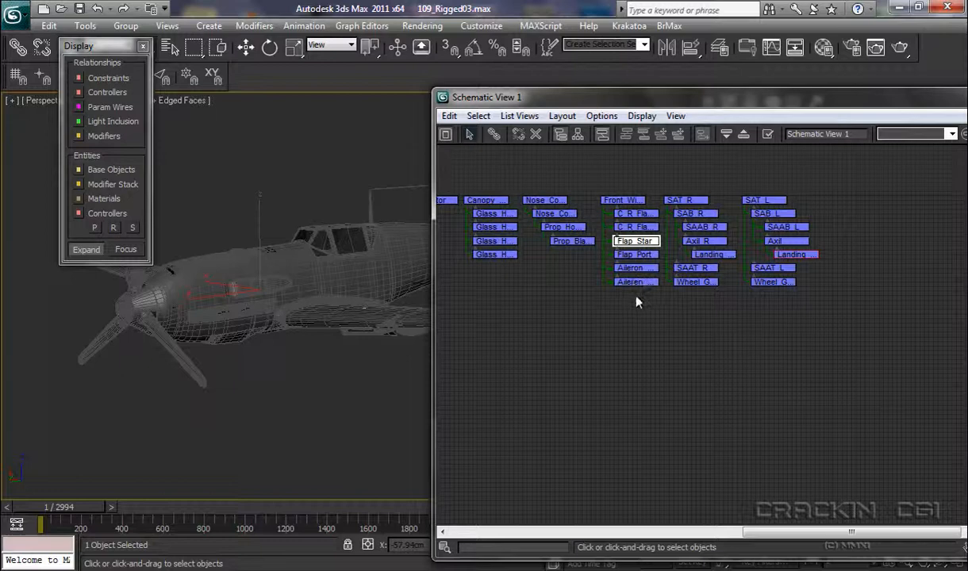
{"action": "left_click_drag", "start_coordinate": [638, 298], "coordinate": [640, 246]}
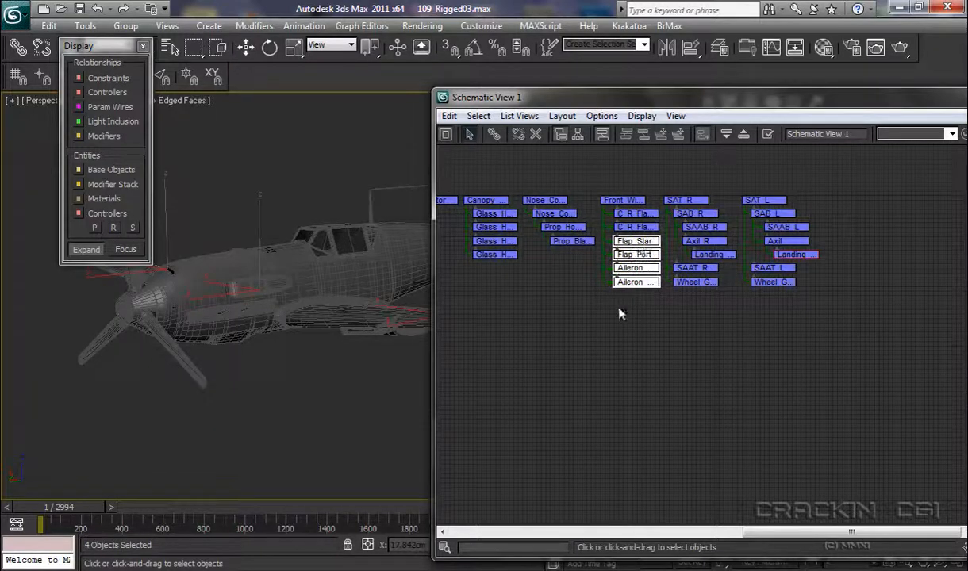
{"action": "left_click", "coordinate": [519, 135]}
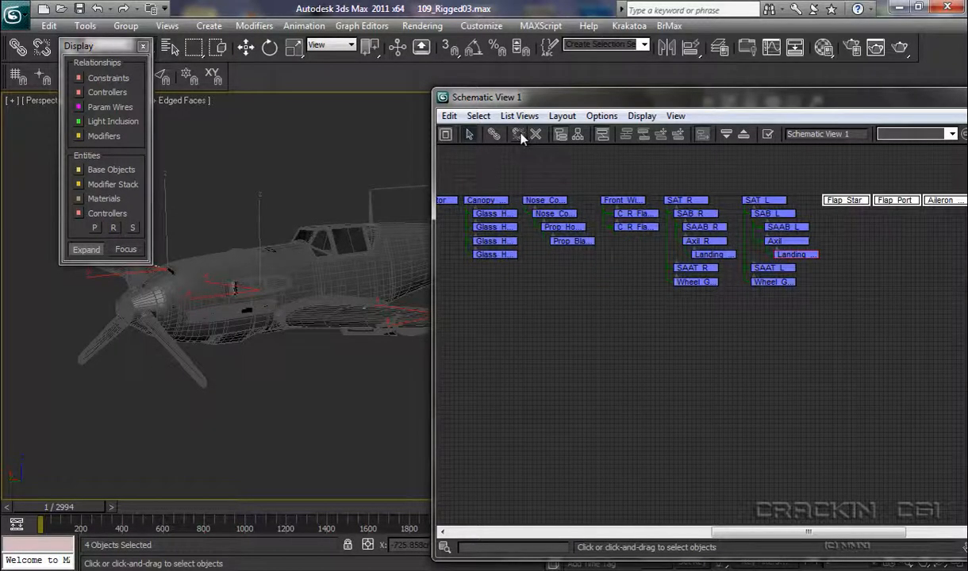
Step: Link the Front Wing back to the Fuselage in the schematic hierarchy, then close the schematic and clear the selection
{"action": "middle_click_drag", "start_coordinate": [804, 341], "coordinate": [875, 348]}
{"action": "middle_click_drag", "start_coordinate": [673, 350], "coordinate": [807, 343]}
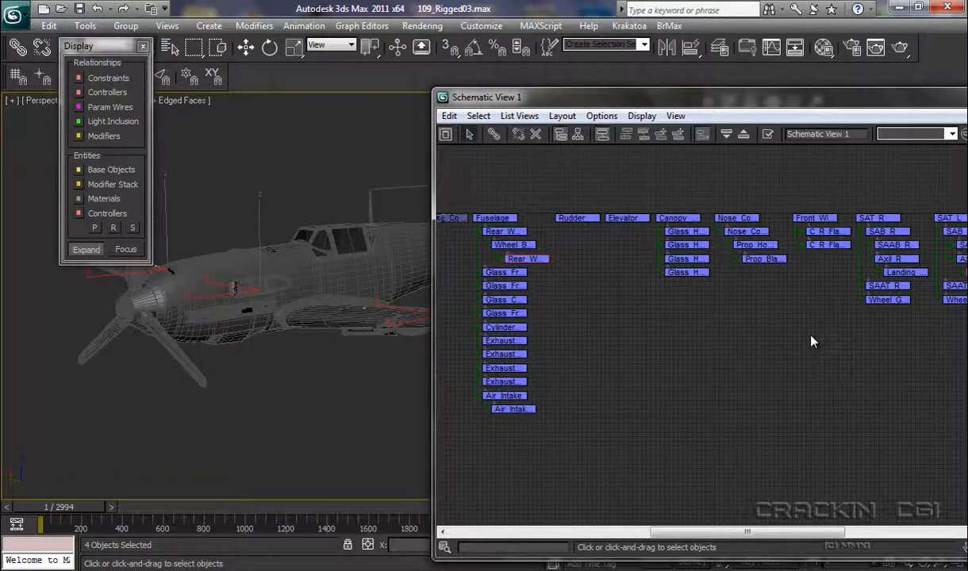
{"action": "left_click", "coordinate": [821, 219]}
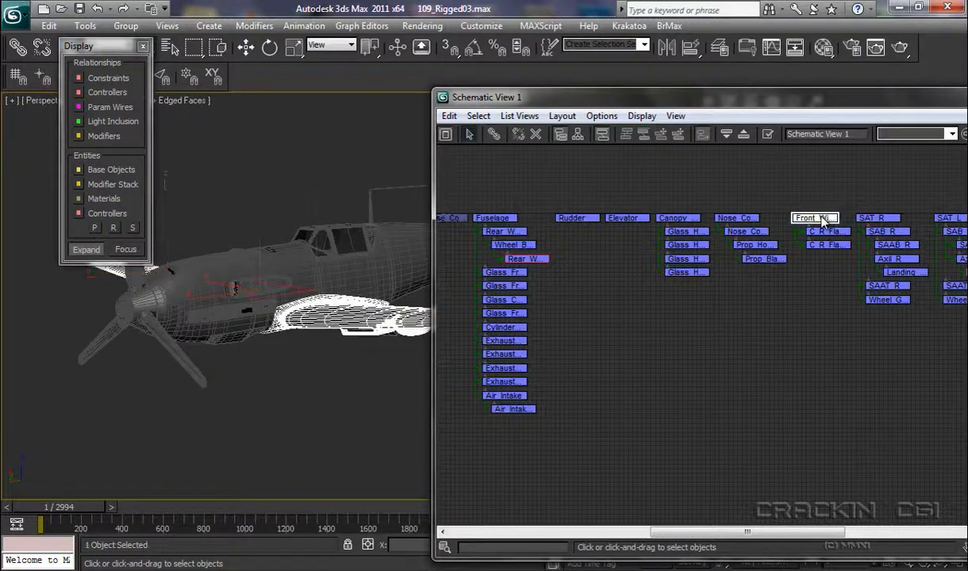
{"action": "left_click", "coordinate": [493, 135]}
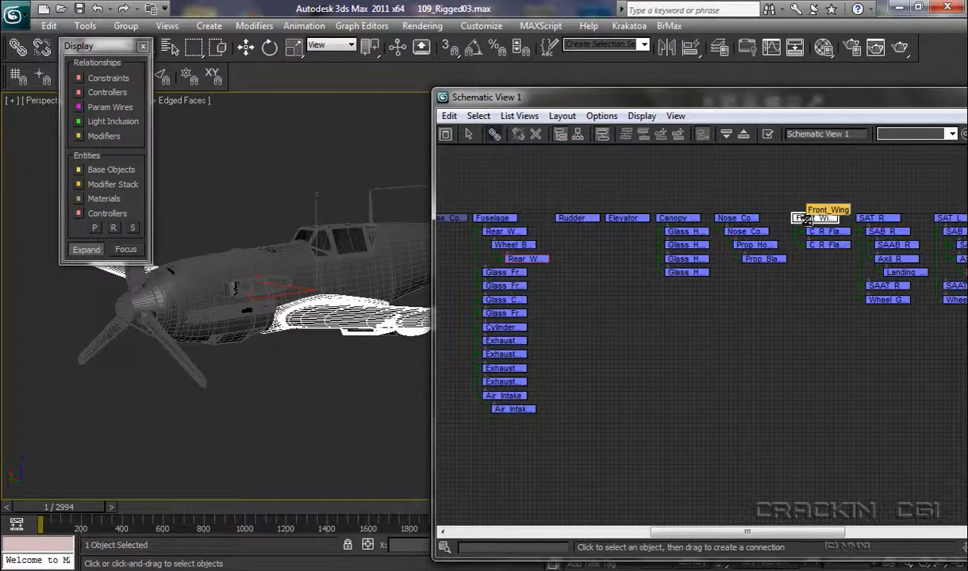
{"action": "left_click_drag", "start_coordinate": [605, 284], "coordinate": [492, 218]}
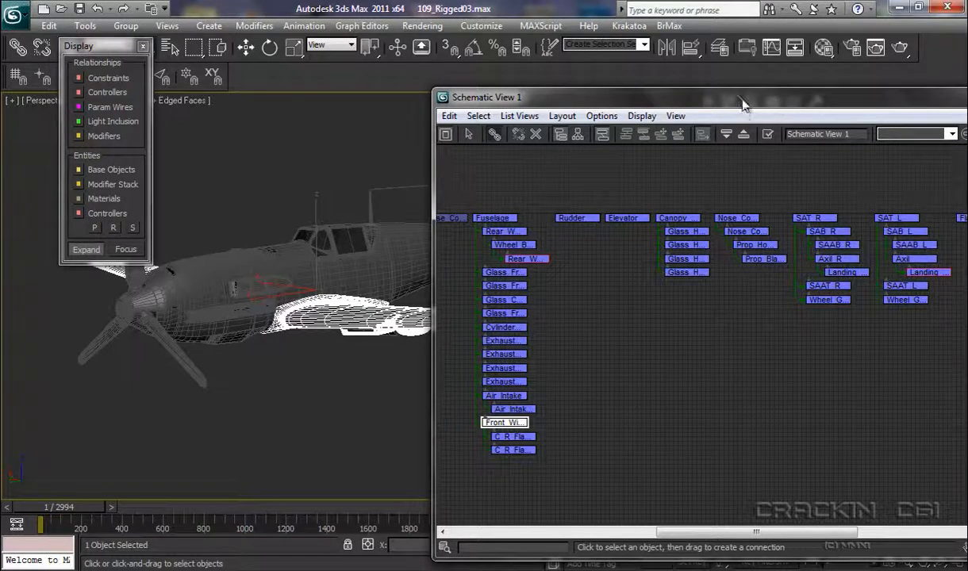
{"action": "left_click_drag", "start_coordinate": [743, 105], "coordinate": [575, 109]}
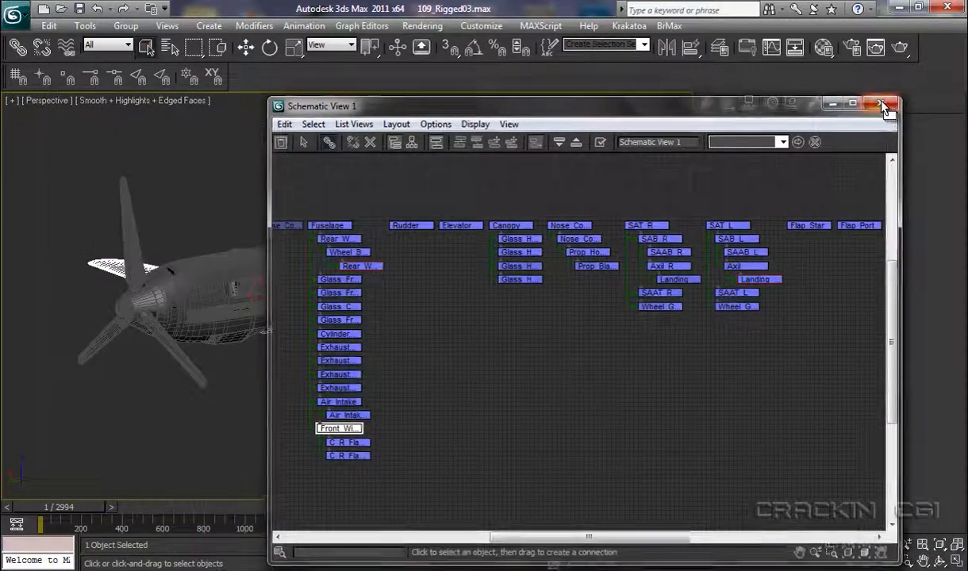
{"action": "left_click", "coordinate": [887, 107]}
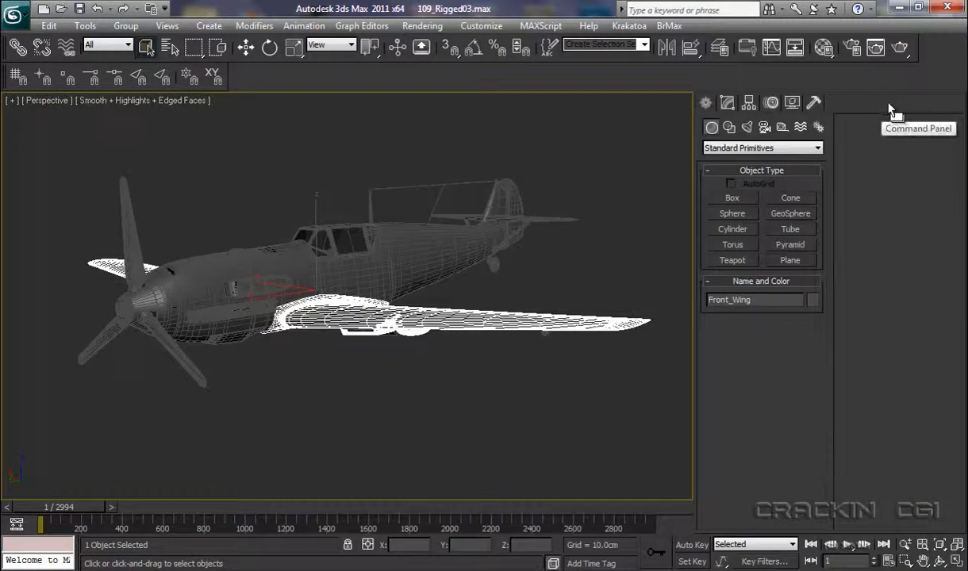
{"action": "left_click", "coordinate": [399, 397]}
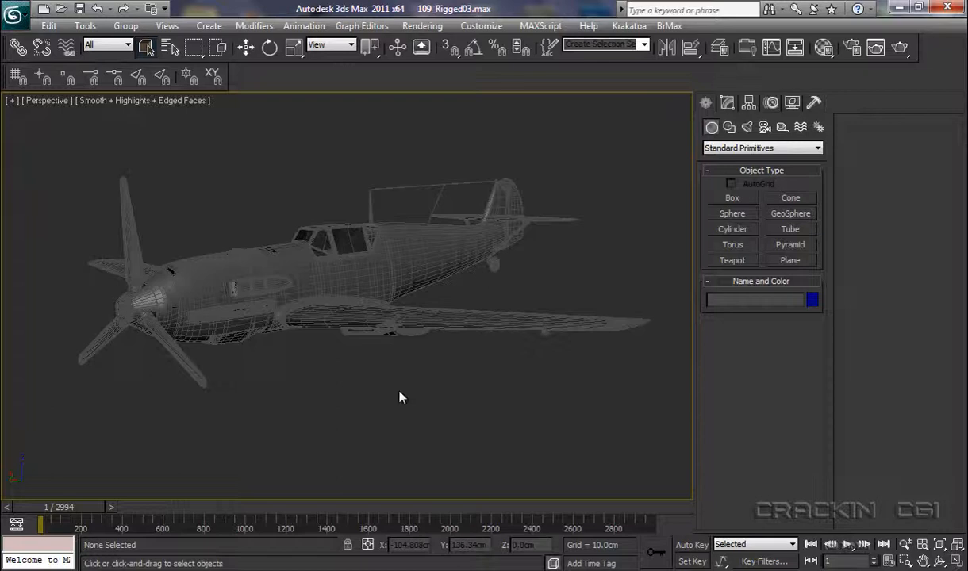
Step: In the top view with the grid hidden, draw a rectangle spline about 219 cm long and 49 cm wide beside the plane
{"action": "key", "text": "t"}
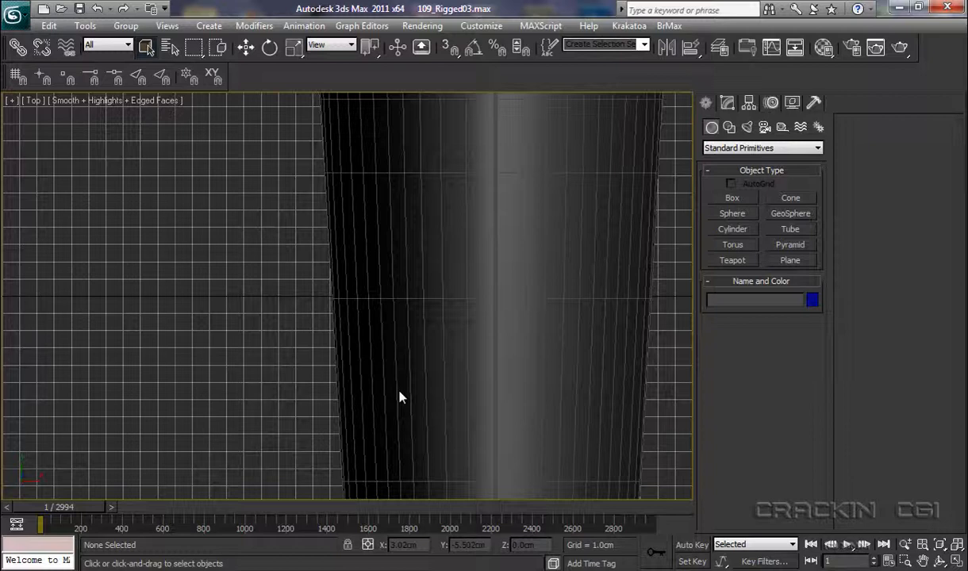
{"action": "key", "text": "z"}
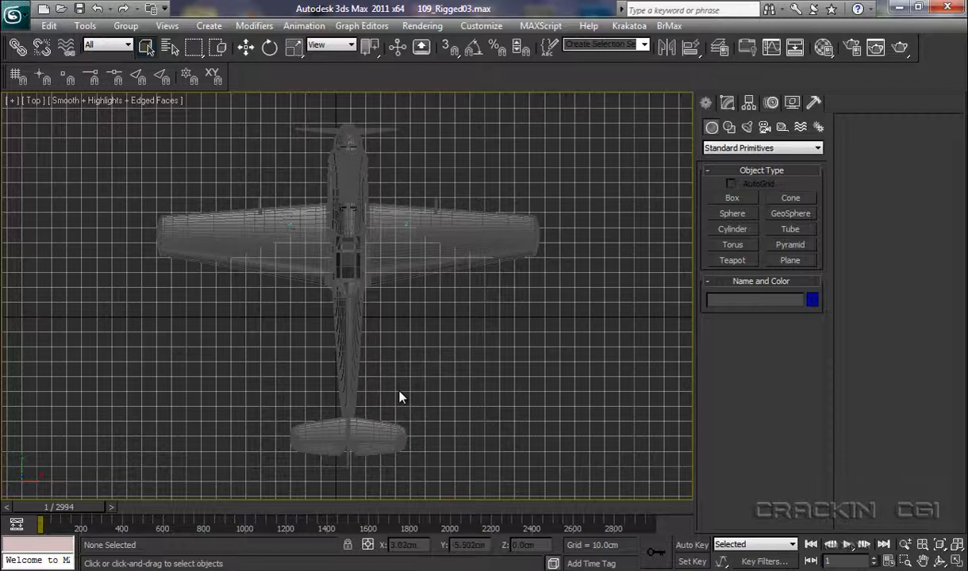
{"action": "key", "text": "g"}
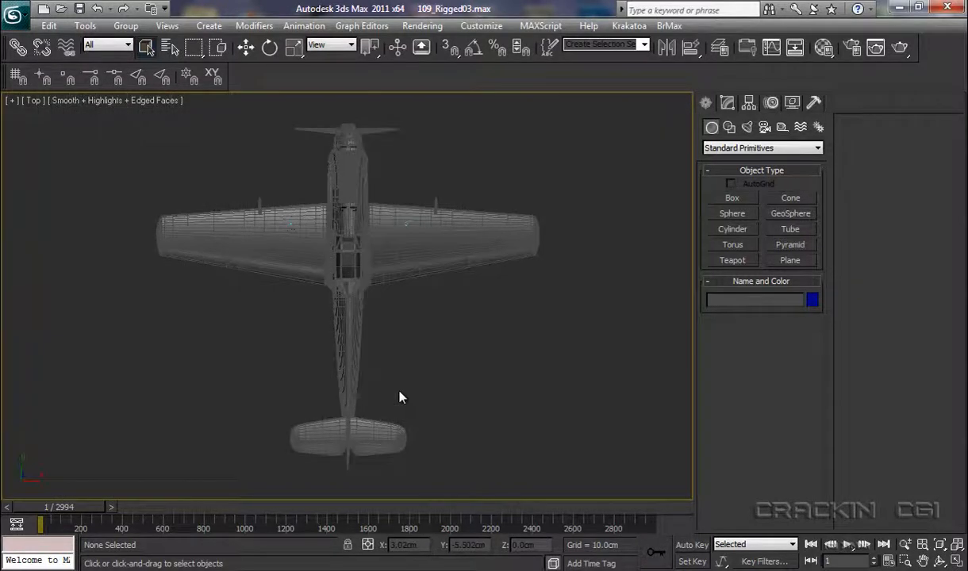
{"action": "left_click", "coordinate": [730, 129]}
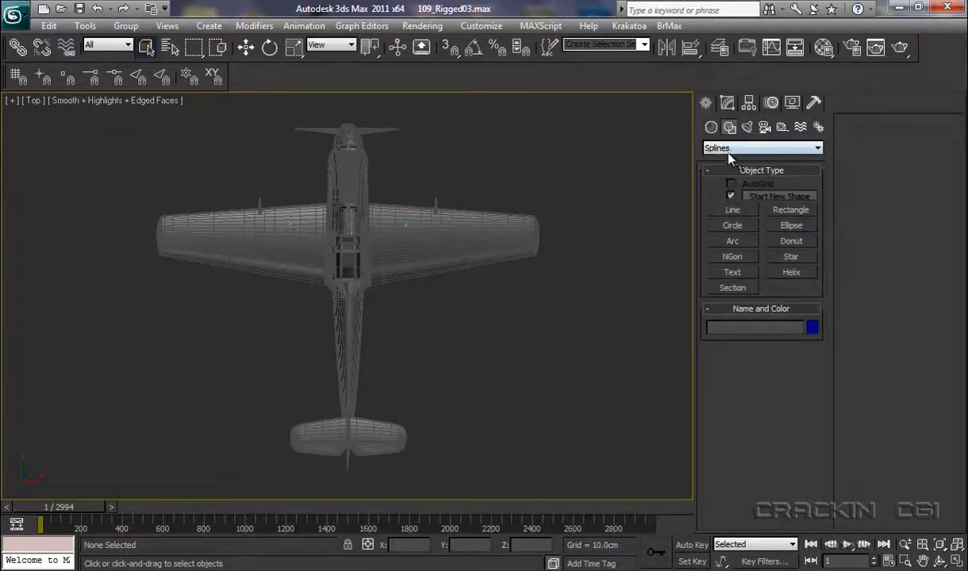
{"action": "left_click", "coordinate": [790, 211]}
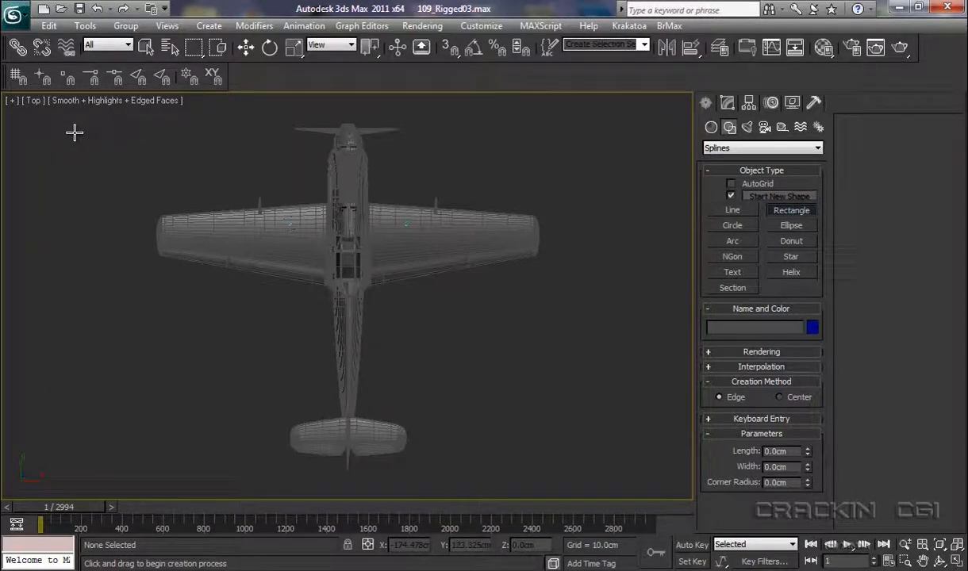
{"action": "left_click_drag", "start_coordinate": [75, 132], "coordinate": [147, 460]}
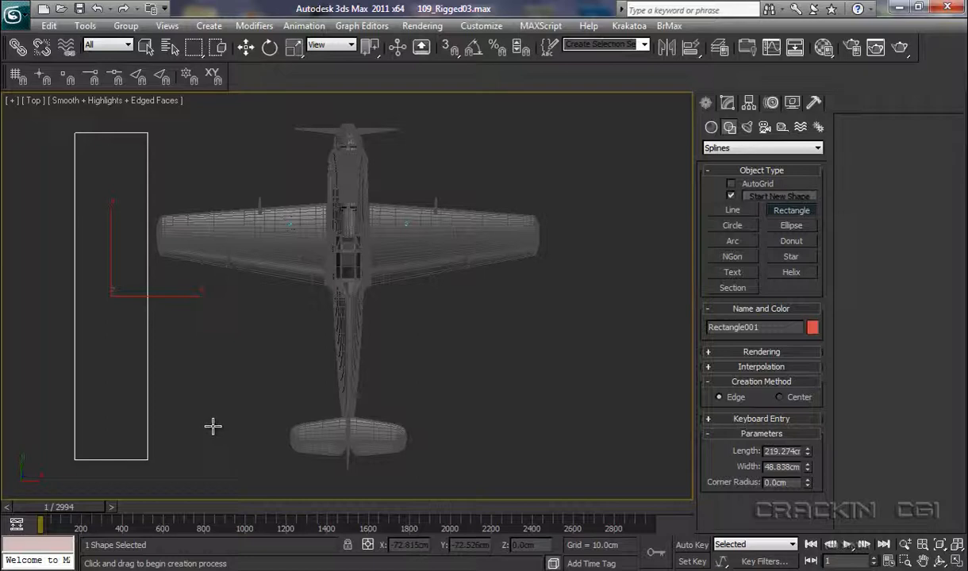
{"action": "right_click", "coordinate": [147, 445]}
Step: Convert the rectangle beside the plane to an editable spline
{"action": "right_click", "coordinate": [147, 446]}
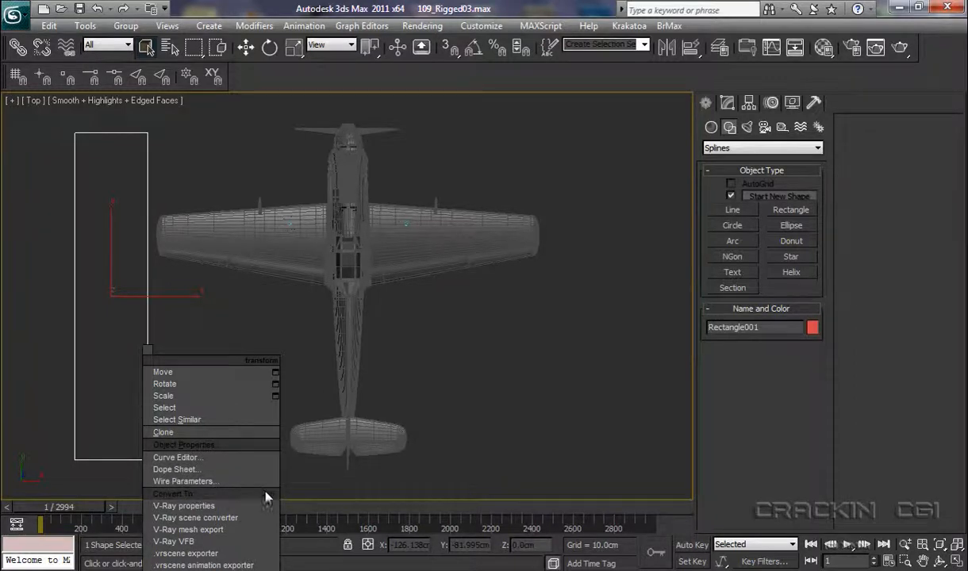
{"action": "mouse_move", "coordinate": [266, 494]}
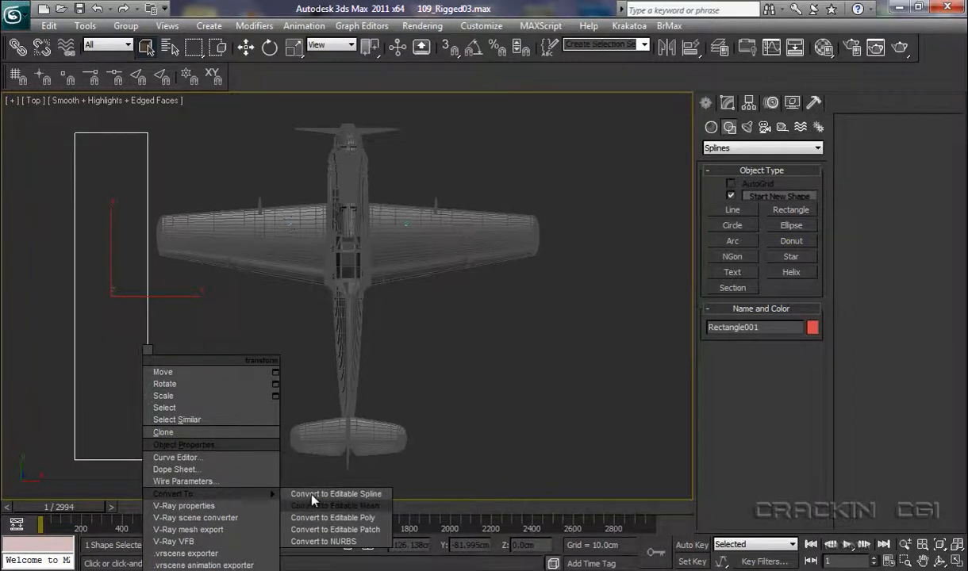
{"action": "left_click", "coordinate": [314, 495]}
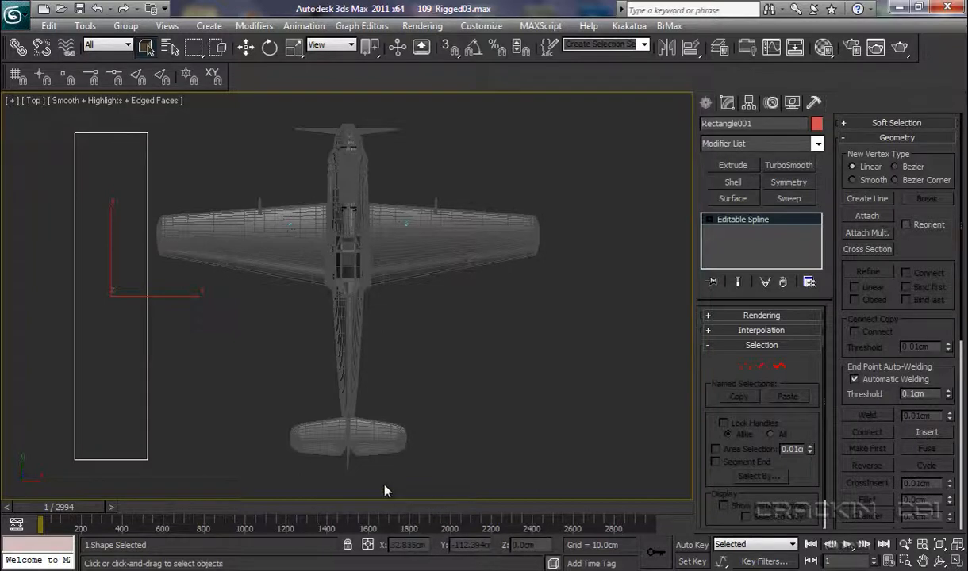
Step: In the perspective view, turn on angle snap and make one copy of the rectangle rotated 90 degrees about the Y axis
{"action": "key", "text": "p"}
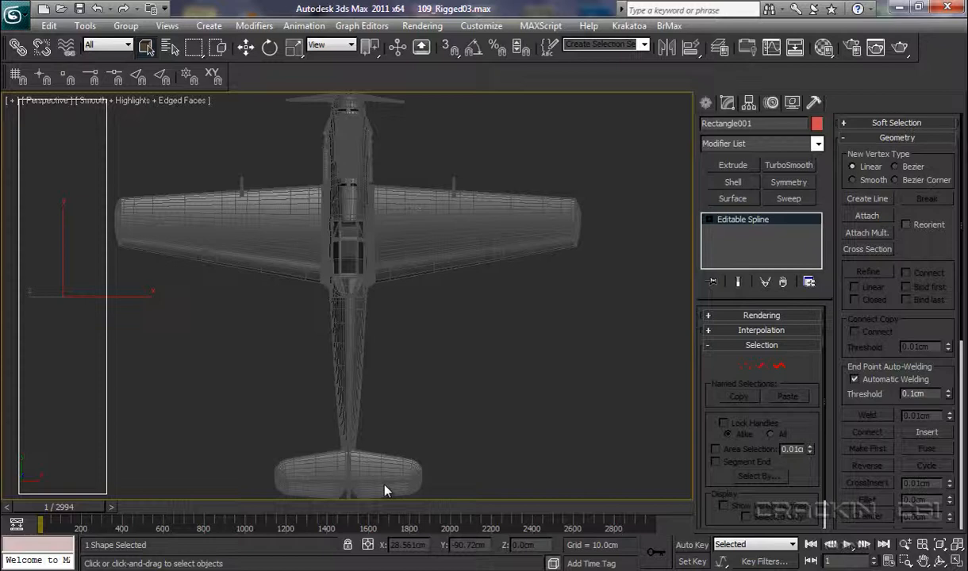
{"action": "middle_click_drag", "start_coordinate": [385, 482], "coordinate": [480, 367], "text": "alt"}
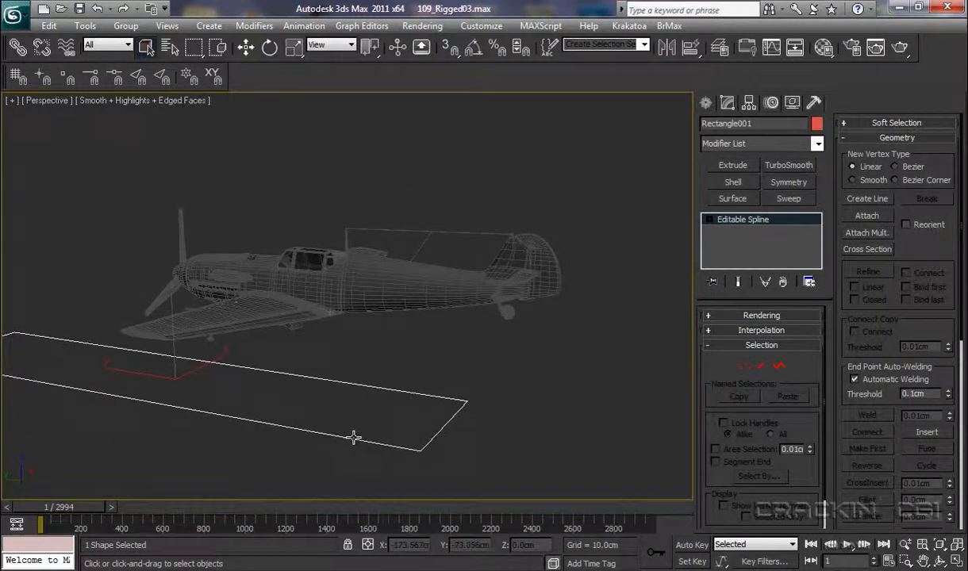
{"action": "middle_click_drag", "start_coordinate": [354, 438], "coordinate": [441, 429]}
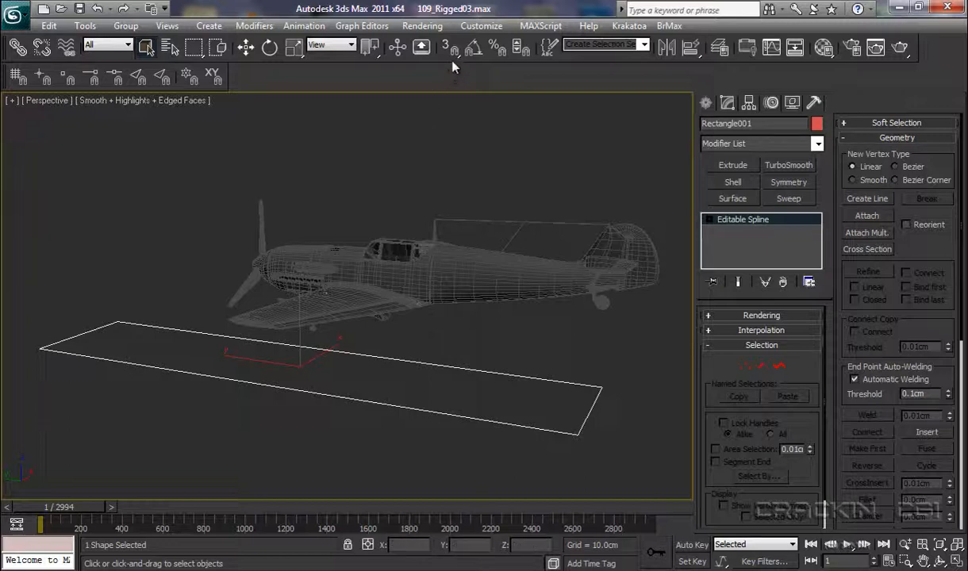
{"action": "left_click", "coordinate": [475, 49]}
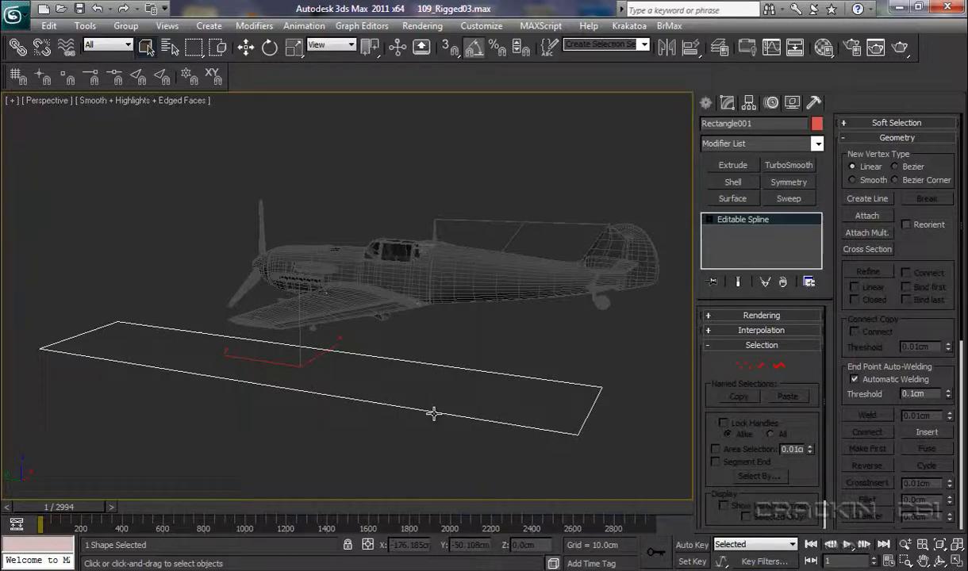
{"action": "left_click", "coordinate": [270, 49]}
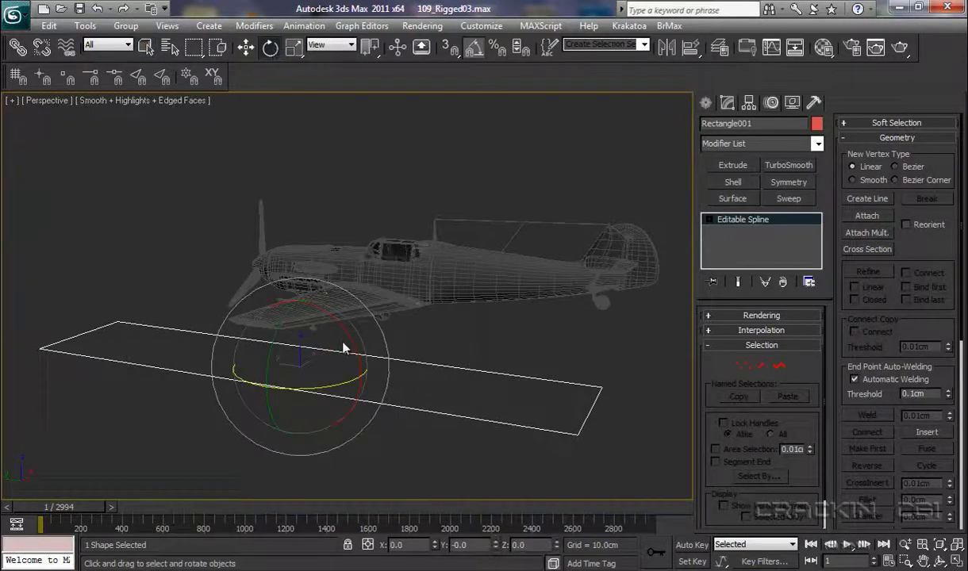
{"action": "left_click_drag", "start_coordinate": [268, 367], "coordinate": [280, 306], "text": "shift"}
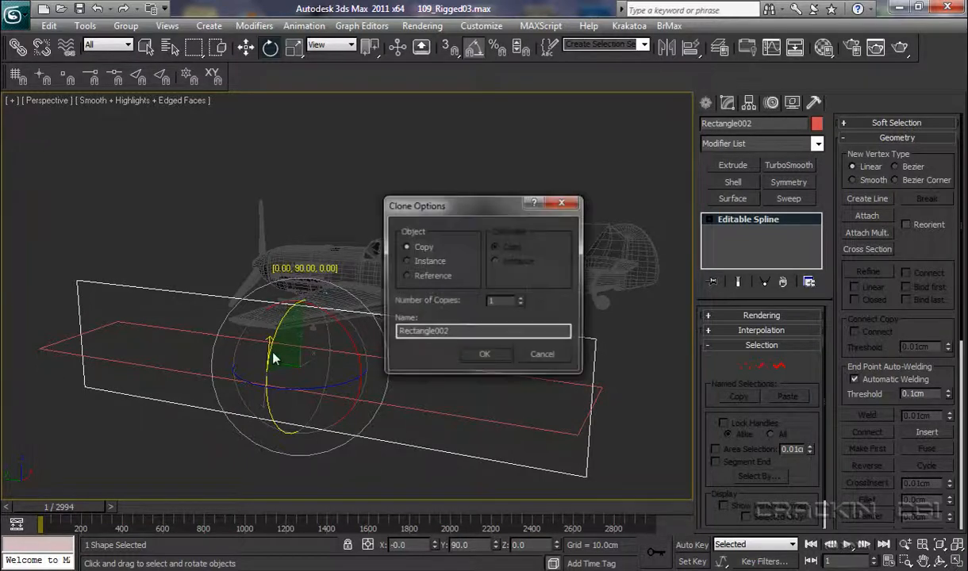
{"action": "left_click", "coordinate": [496, 357]}
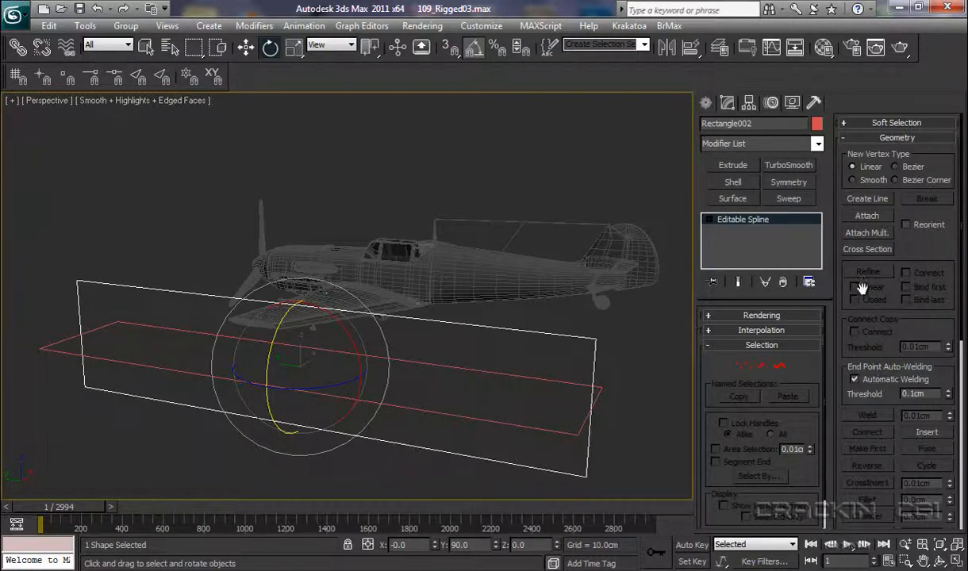
Step: Attach the original flat rectangle to the upright copy to form a single spline object
{"action": "left_click", "coordinate": [867, 217]}
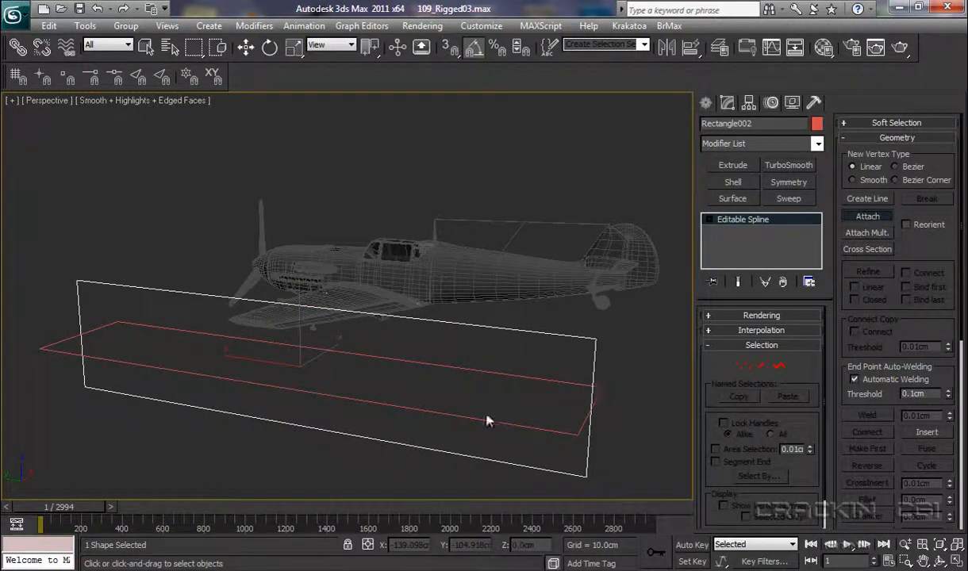
{"action": "left_click", "coordinate": [426, 411]}
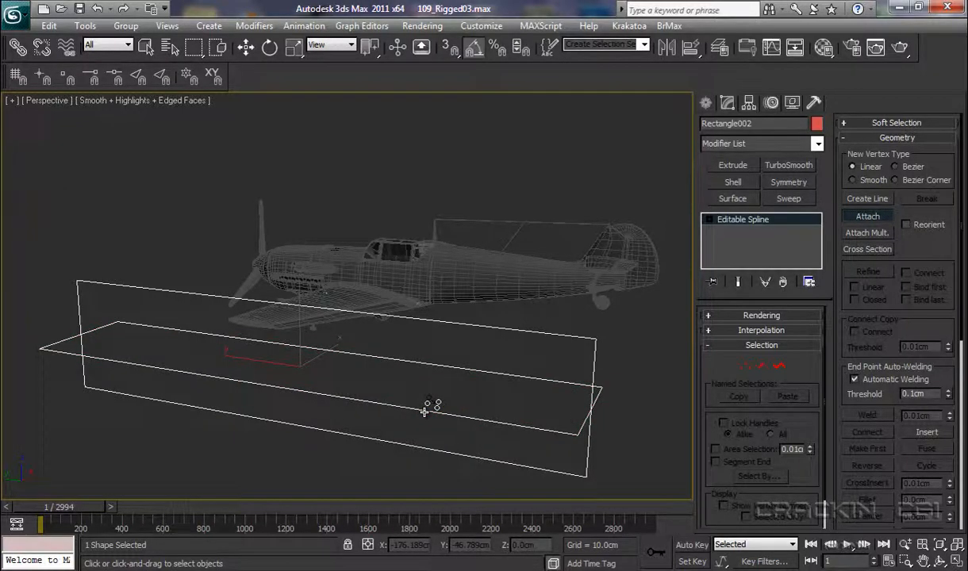
{"action": "right_click", "coordinate": [426, 411]}
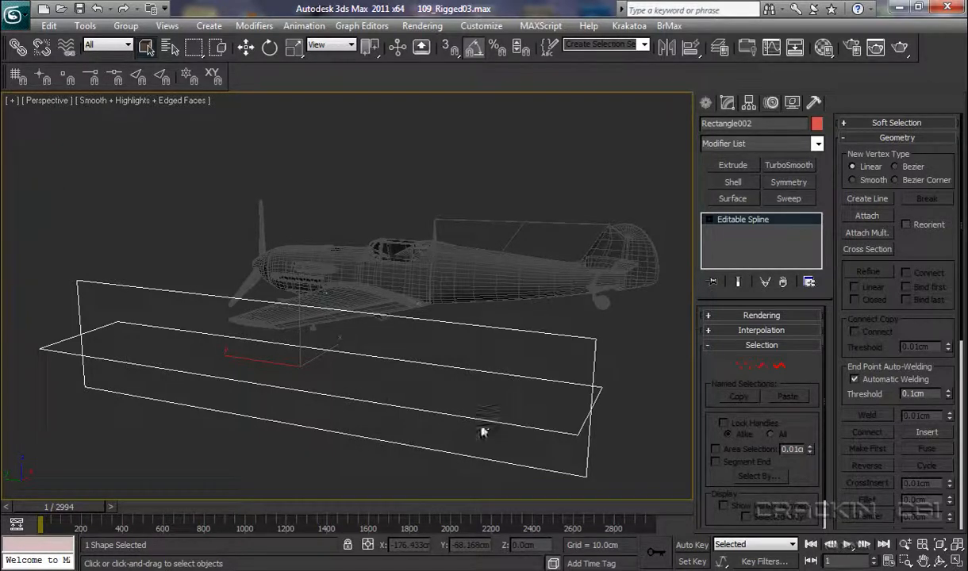
Step: Enable viewport rendering for the combined rectangle spline, with a radial thickness of 0.3 cm
{"action": "left_click", "coordinate": [762, 316]}
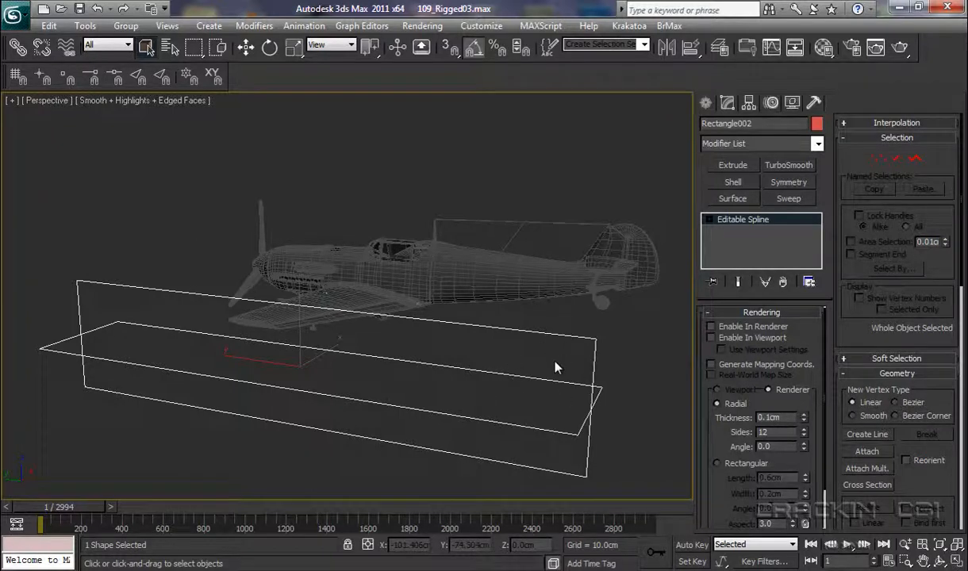
{"action": "left_click", "coordinate": [711, 338]}
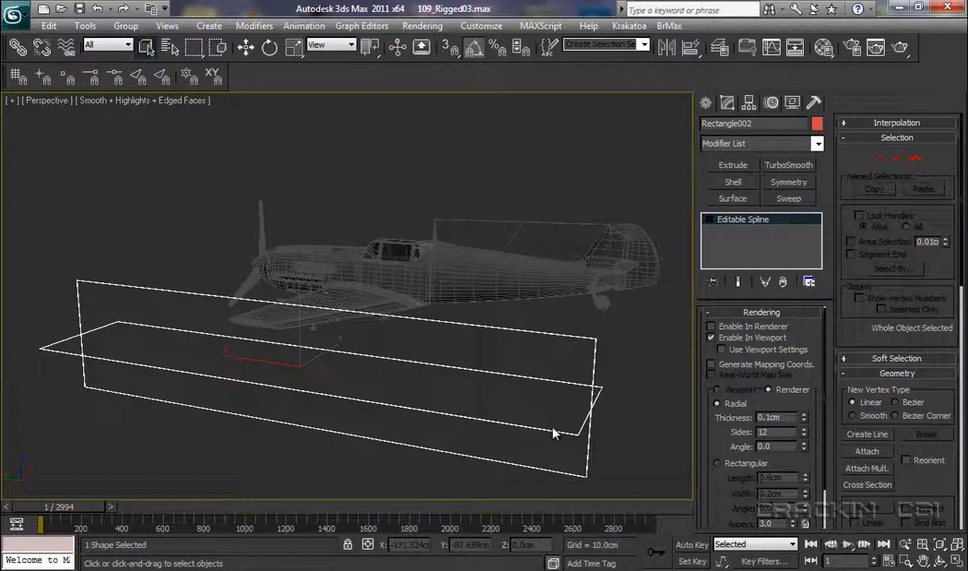
{"action": "left_click", "coordinate": [717, 404]}
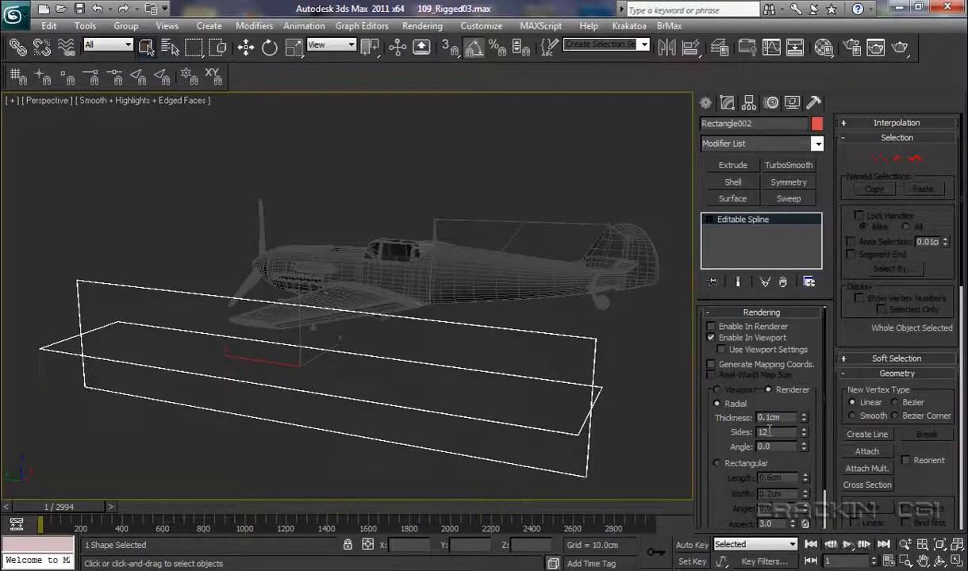
{"action": "left_click_drag", "start_coordinate": [805, 417], "coordinate": [777, 260]}
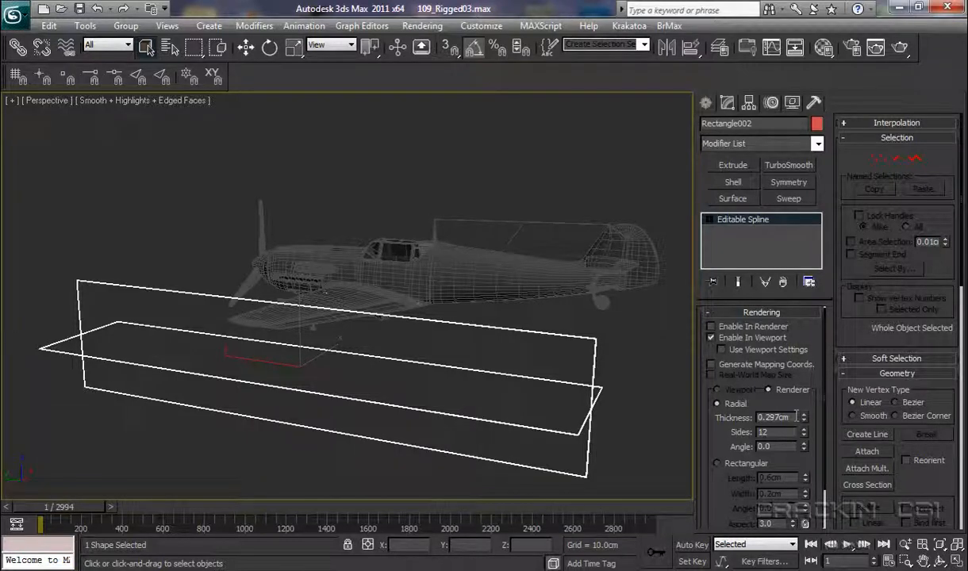
{"action": "mouse_move", "coordinate": [759, 418]}
{"action": "left_mouse_down"}
{"action": "mouse_move", "coordinate": [778, 413]}
{"action": "mouse_move", "coordinate": [769, 411]}
{"action": "left_mouse_up"}
{"action": "type", "text": "5"}
{"action": "key", "text": "Return"}
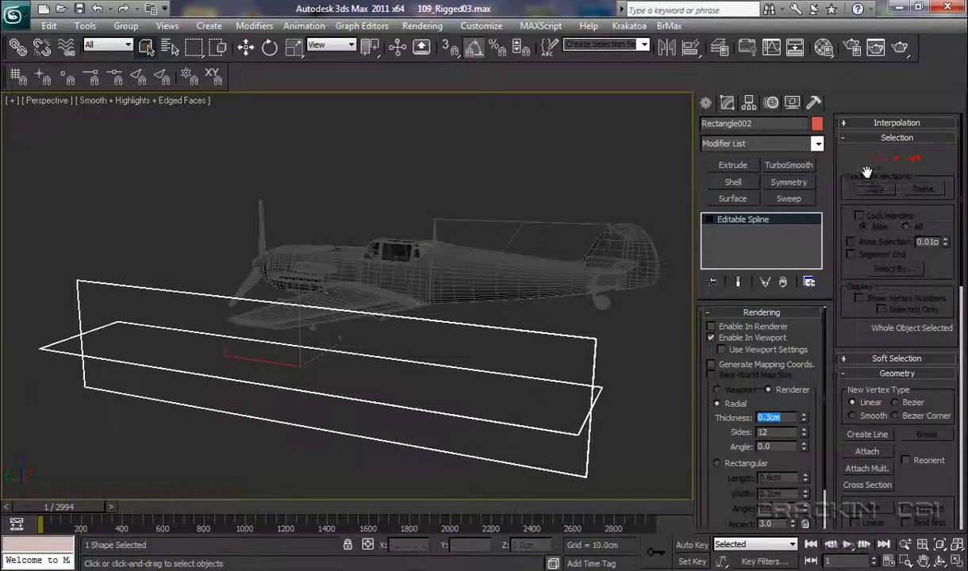
Step: Change the combined rectangle spline's object color to yellow-green
{"action": "left_click", "coordinate": [817, 124]}
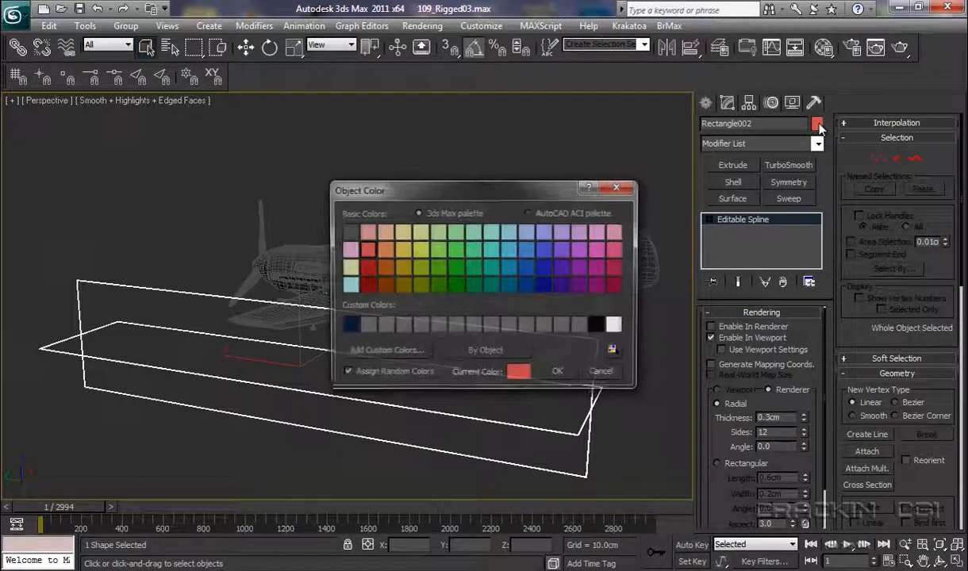
{"action": "left_click", "coordinate": [421, 252]}
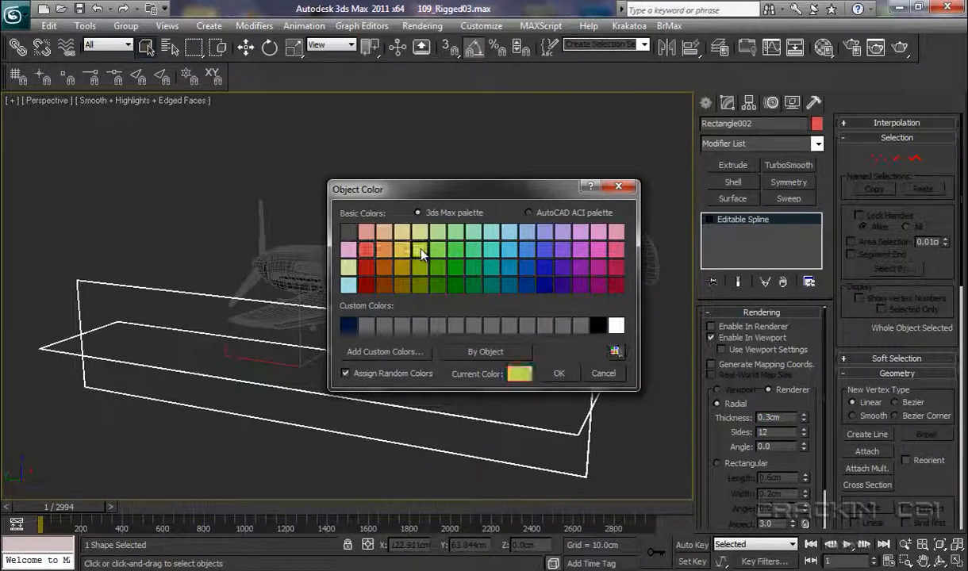
{"action": "left_click", "coordinate": [559, 375]}
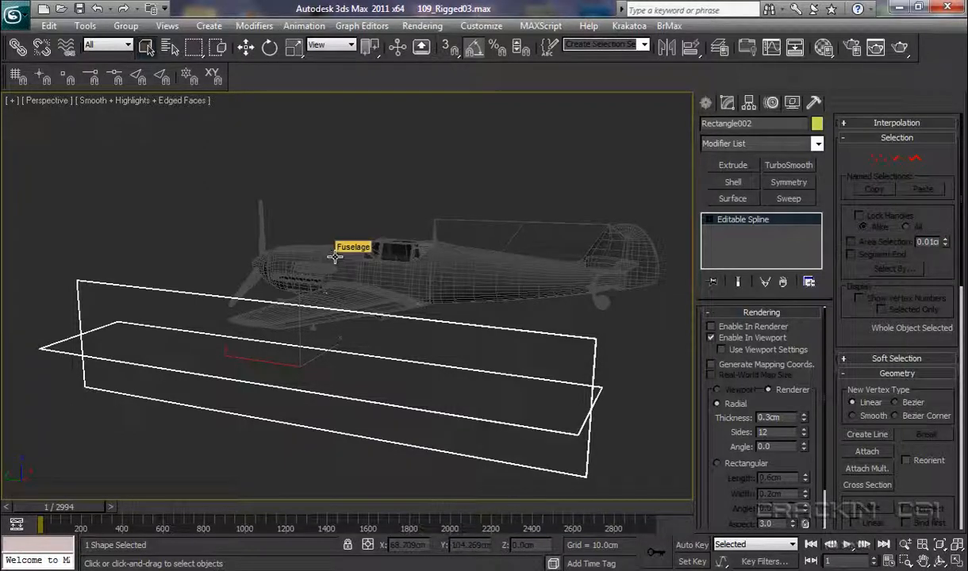
Step: Align the combined rectangle spline to the Fuselage in X, Y and Z position, pivot point to pivot point
{"action": "left_click", "coordinate": [691, 50]}
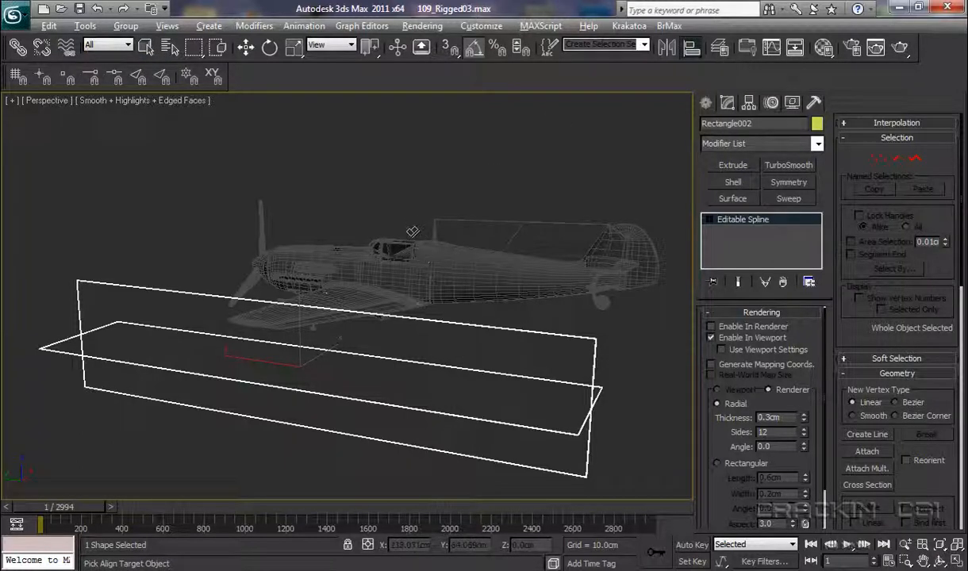
{"action": "left_click", "coordinate": [460, 275]}
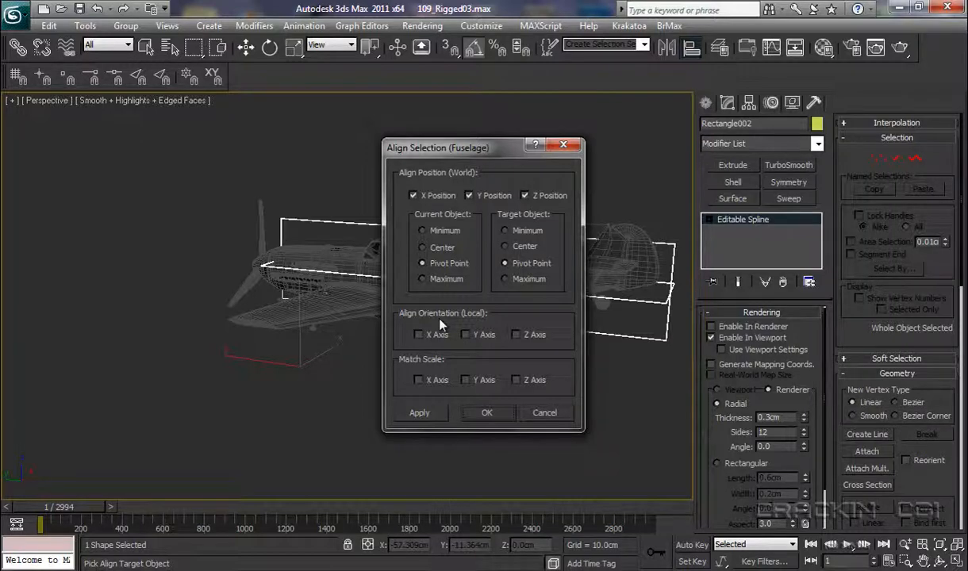
{"action": "left_click_drag", "start_coordinate": [494, 156], "coordinate": [190, 151]}
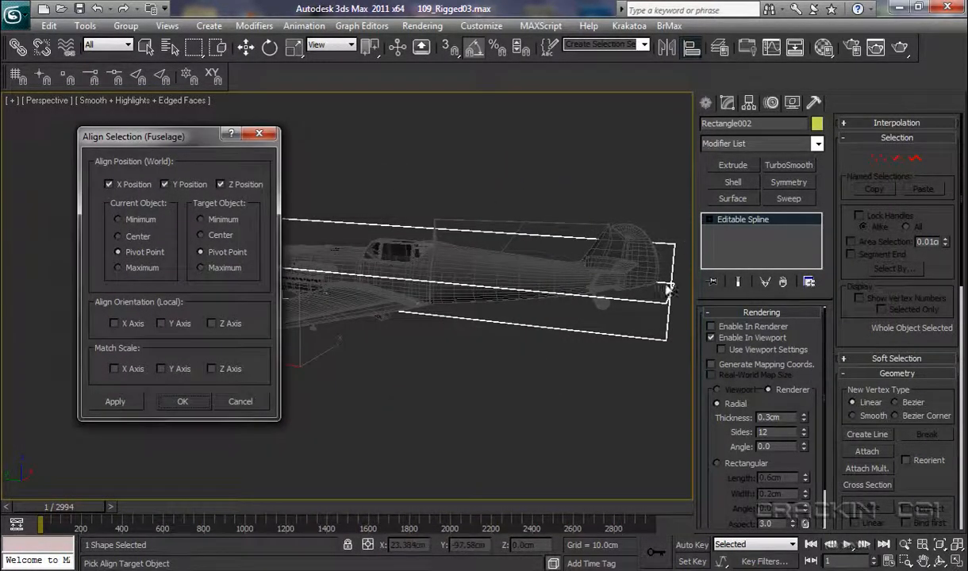
{"action": "left_click", "coordinate": [181, 403]}
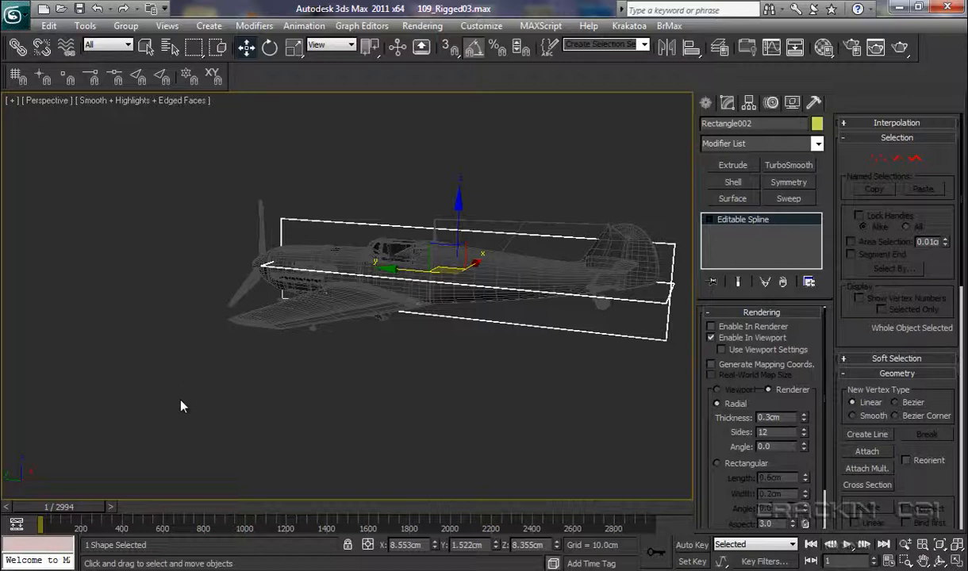
Step: In the left view, move the spline toward the nose and slightly down, to about Y 20.3 cm and Z 3.7 cm
{"action": "key", "text": "z"}
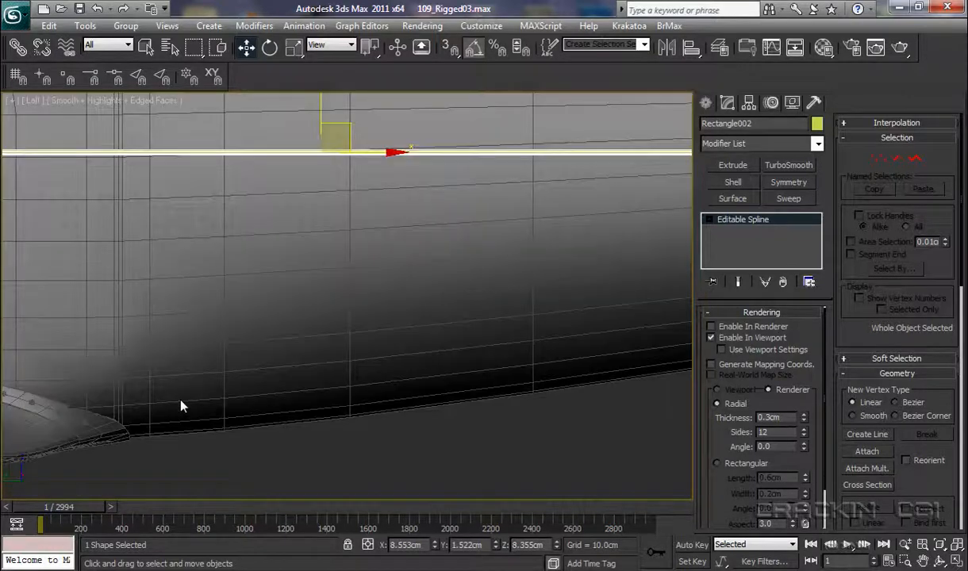
{"action": "key", "text": "z"}
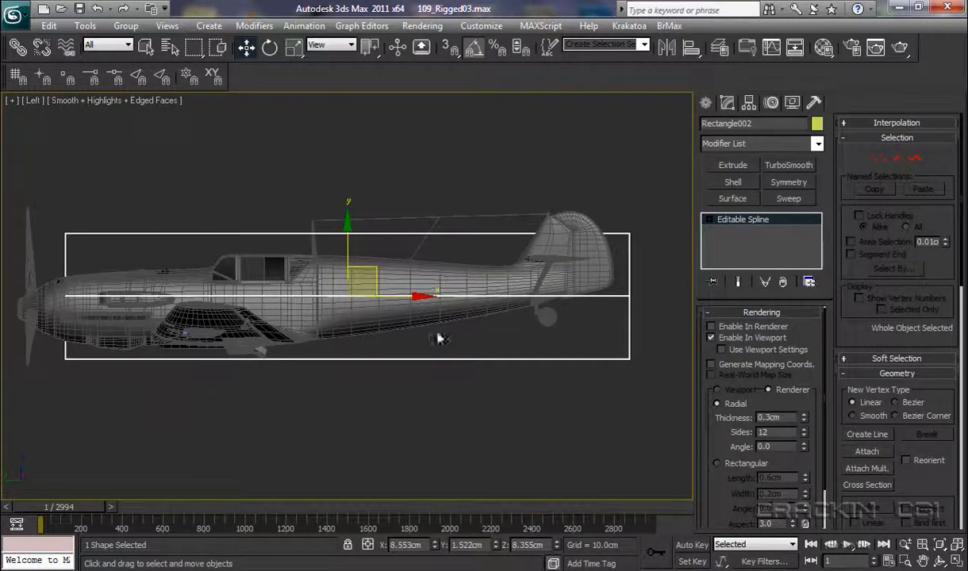
{"action": "left_click_drag", "start_coordinate": [421, 297], "coordinate": [374, 303]}
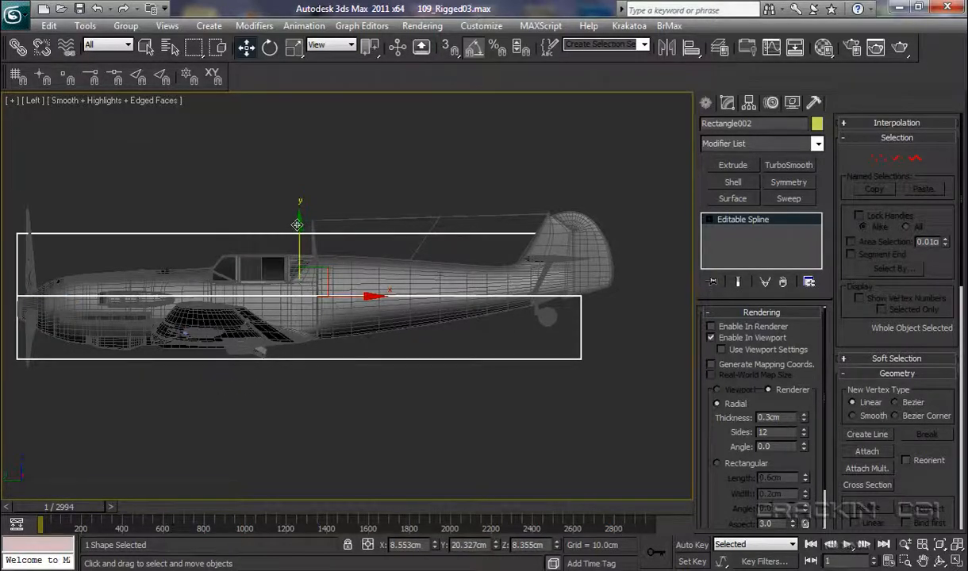
{"action": "left_click_drag", "start_coordinate": [299, 223], "coordinate": [298, 235]}
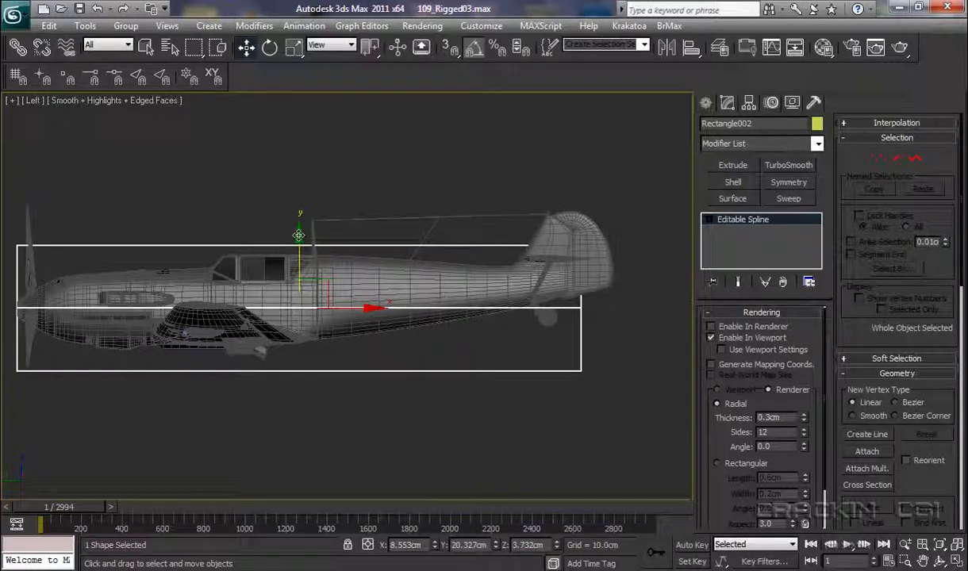
Step: Move the spline's four tail-end vertices backward so the shape reaches the rear edge of the rudder
{"action": "left_click", "coordinate": [707, 221]}
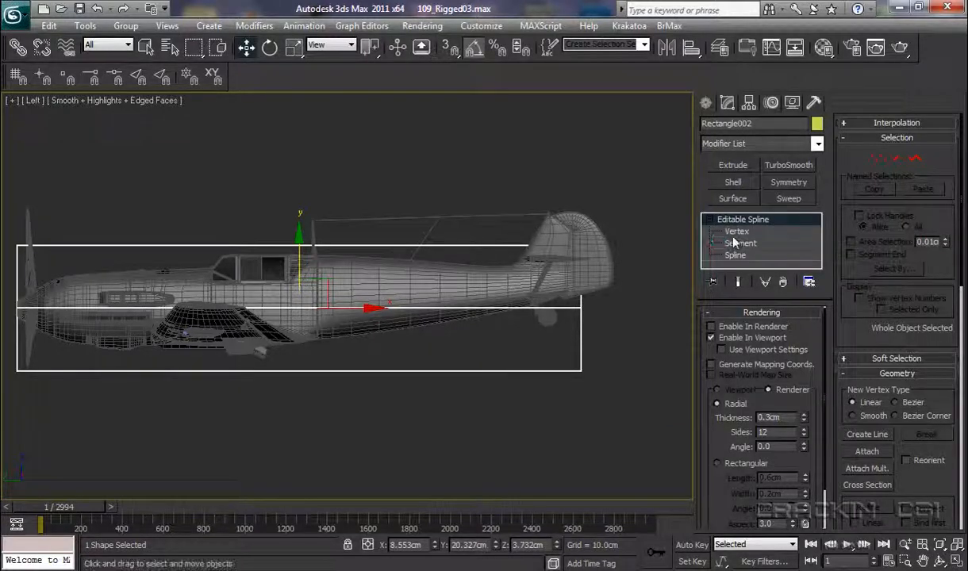
{"action": "left_click", "coordinate": [736, 232]}
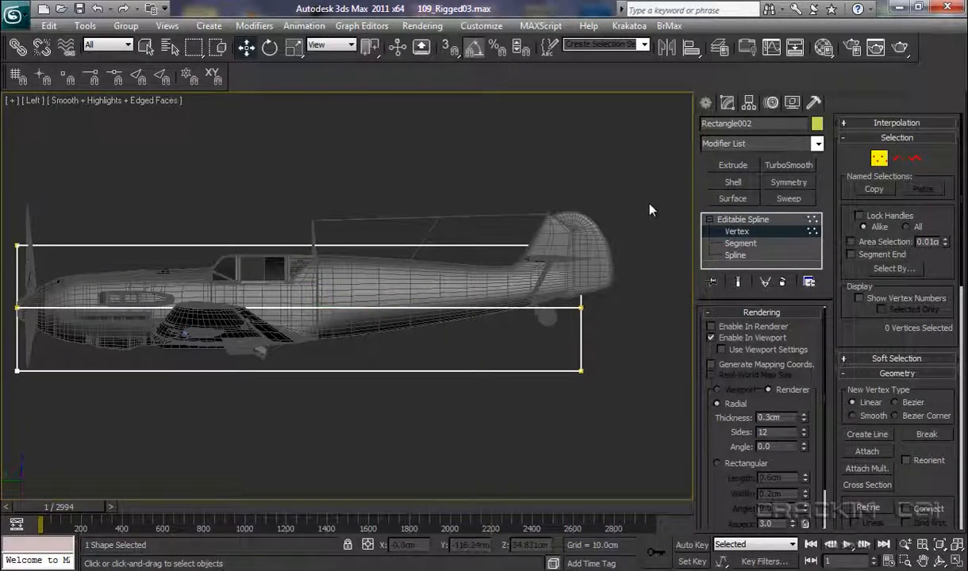
{"action": "left_click_drag", "start_coordinate": [623, 275], "coordinate": [550, 415]}
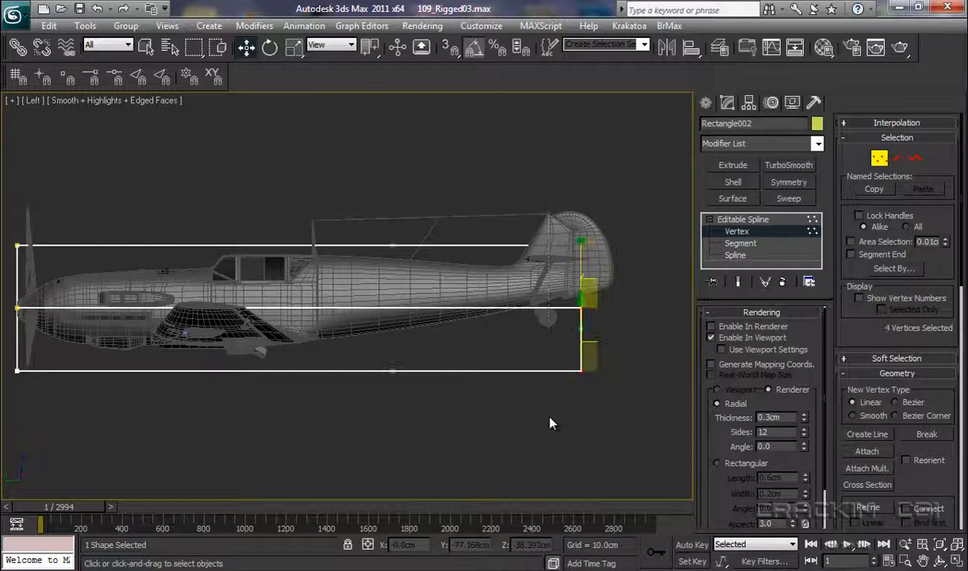
{"action": "left_click_drag", "start_coordinate": [650, 307], "coordinate": [680, 311]}
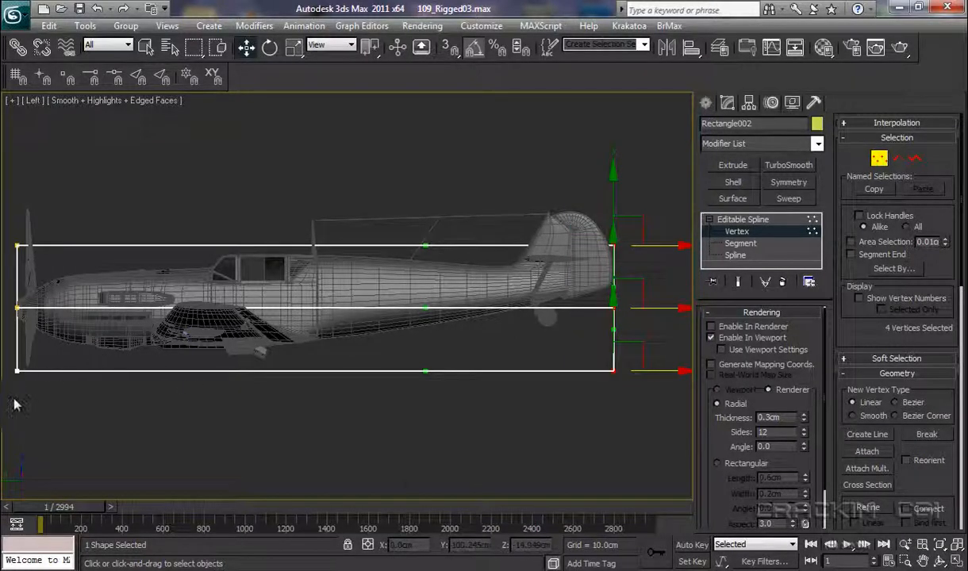
Step: Raise the spline's two lowest vertices so its lower edge sits just beneath the fuselage
{"action": "left_click_drag", "start_coordinate": [6, 393], "coordinate": [646, 372]}
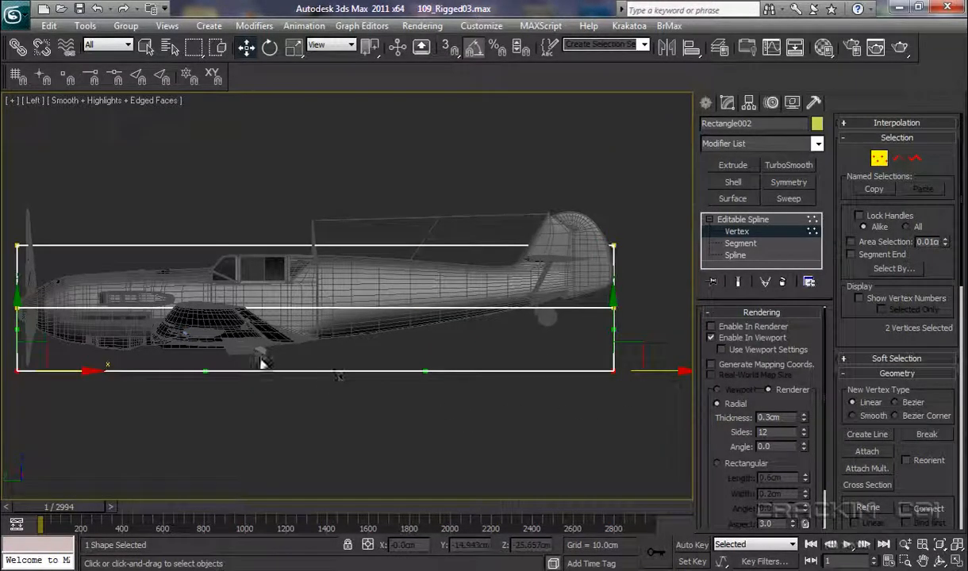
{"action": "left_click", "coordinate": [17, 305]}
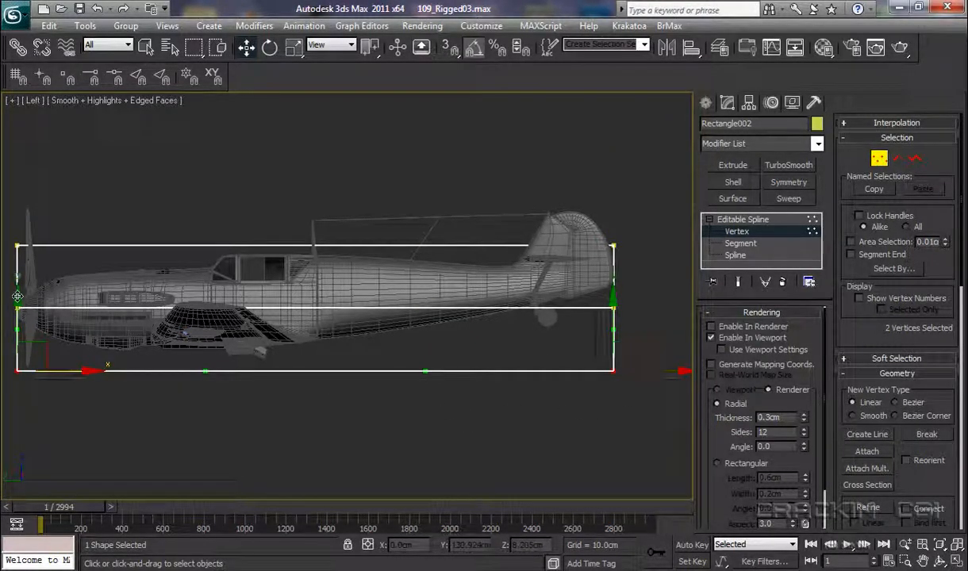
{"action": "left_click_drag", "start_coordinate": [19, 292], "coordinate": [22, 277]}
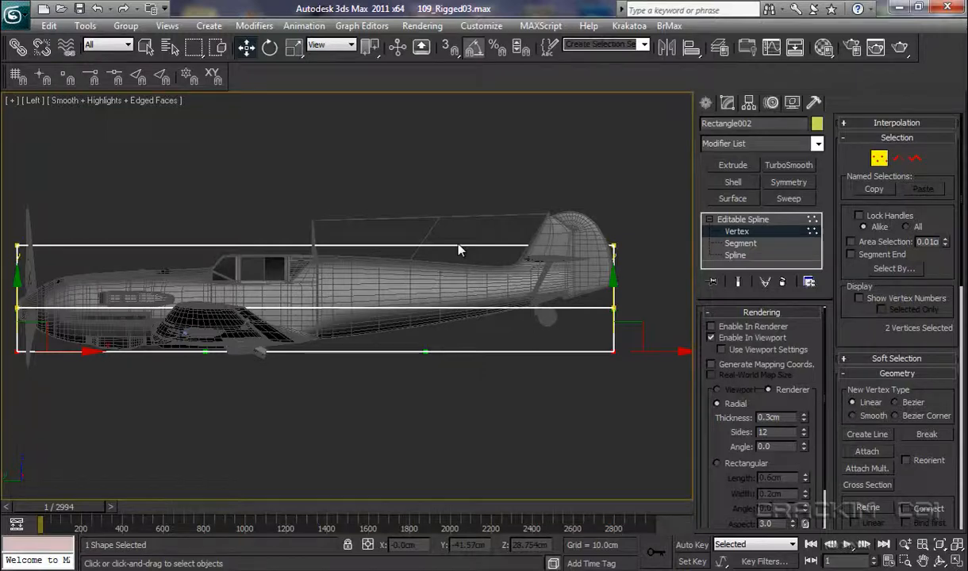
Step: Check the spline from the top view, leave vertex editing and rename the object CC_Messerschmitt
{"action": "key", "text": "t"}
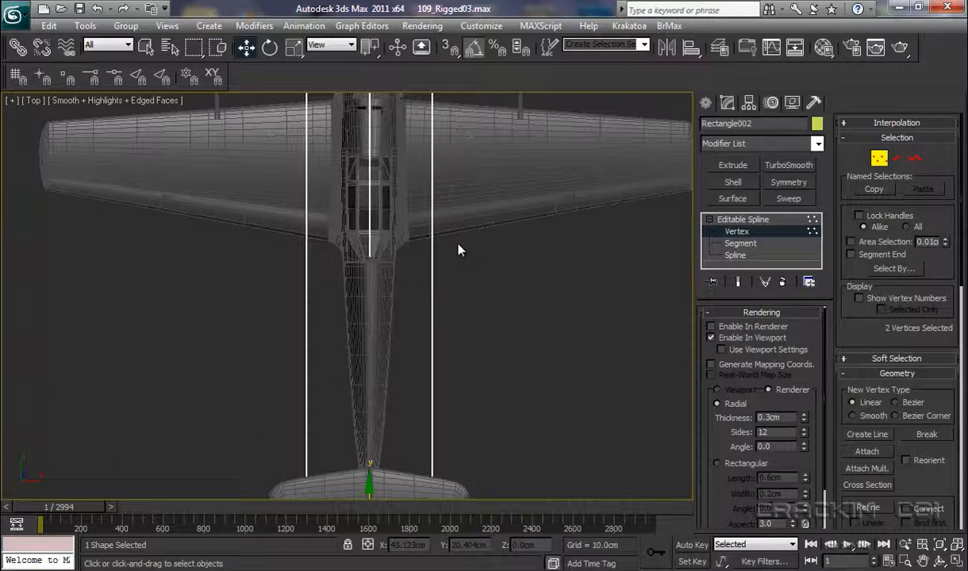
{"action": "key", "text": "z"}
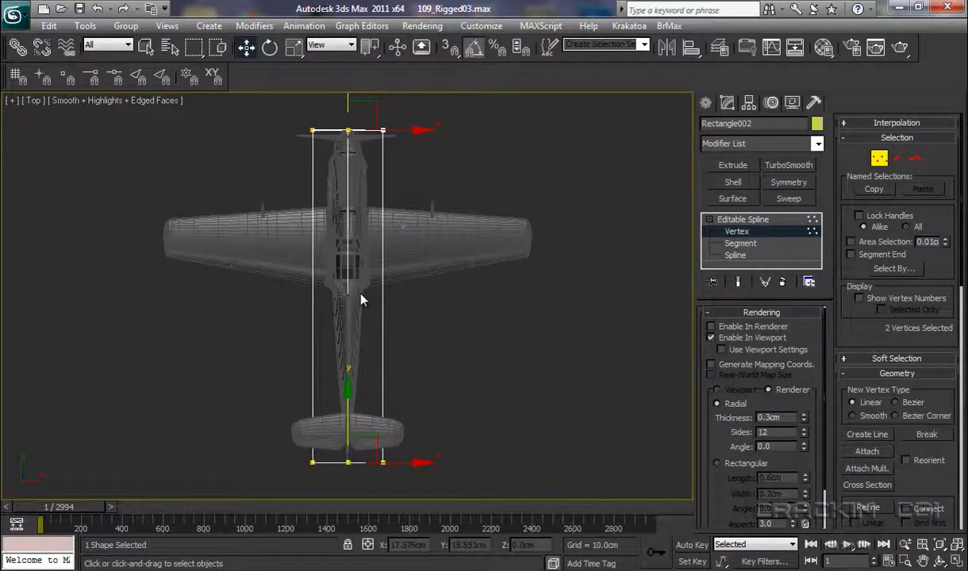
{"action": "left_click", "coordinate": [744, 220]}
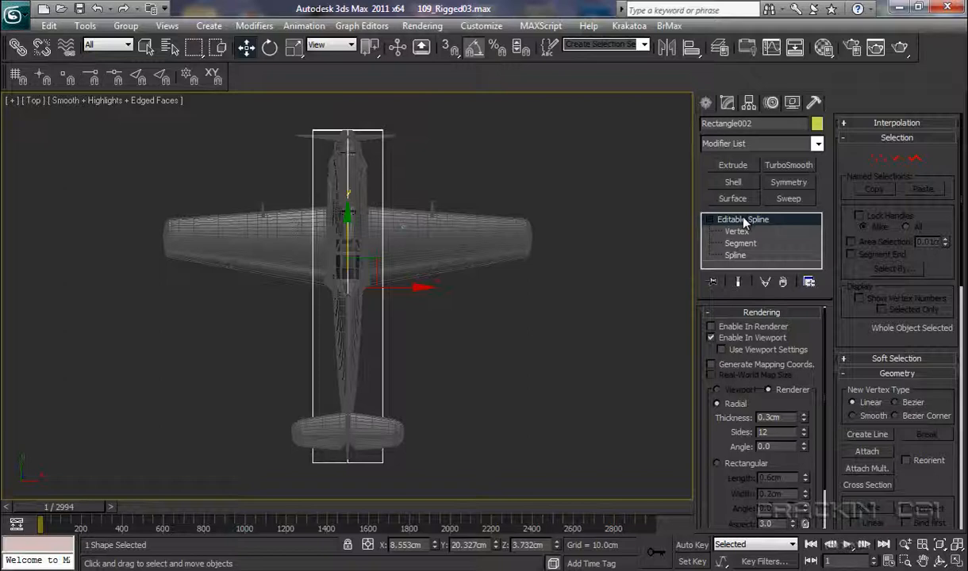
{"action": "double_click", "coordinate": [726, 124]}
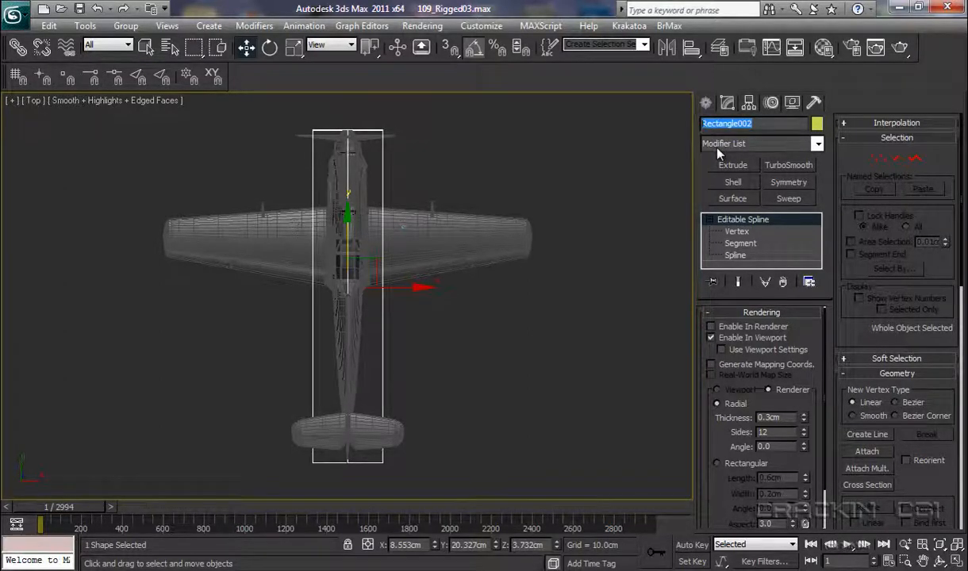
{"action": "type", "text": "CC_Messe"}
{"action": "type", "text": "rschmi"}
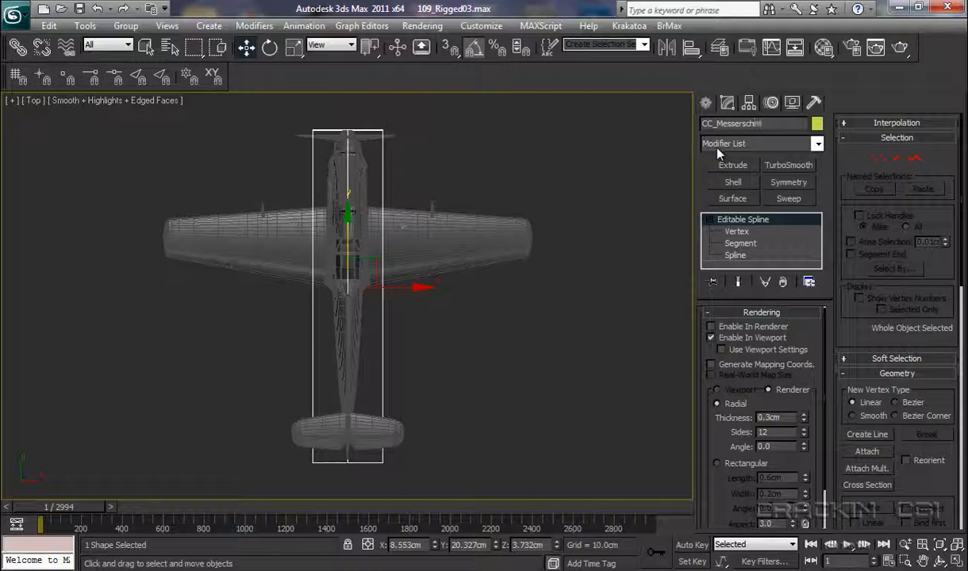
{"action": "type", "text": "tt"}
Step: Locate the CC_Messerschmitt node in the Schematic View, then close that view
{"action": "left_click", "coordinate": [795, 48]}
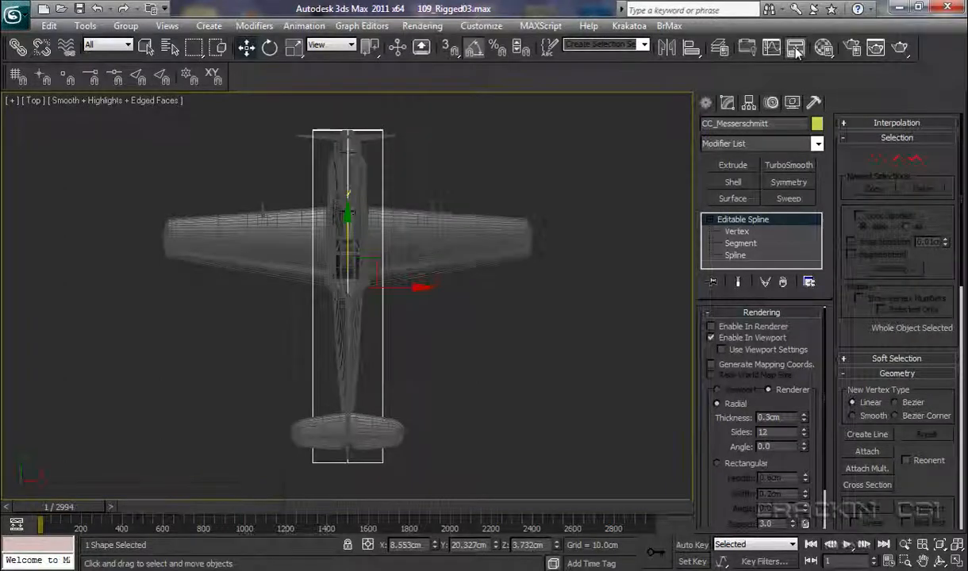
{"action": "left_click_drag", "start_coordinate": [559, 537], "coordinate": [674, 564]}
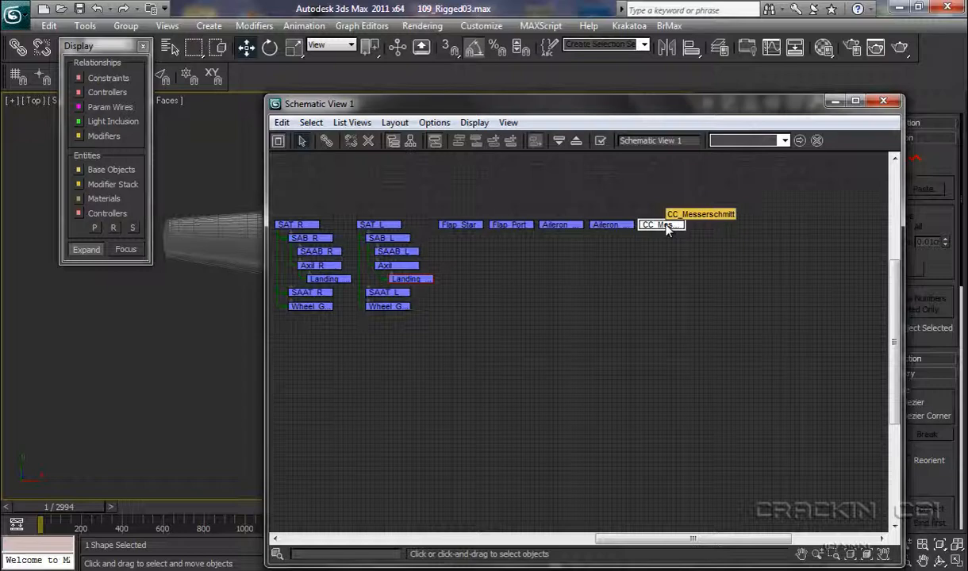
{"action": "left_click", "coordinate": [881, 102]}
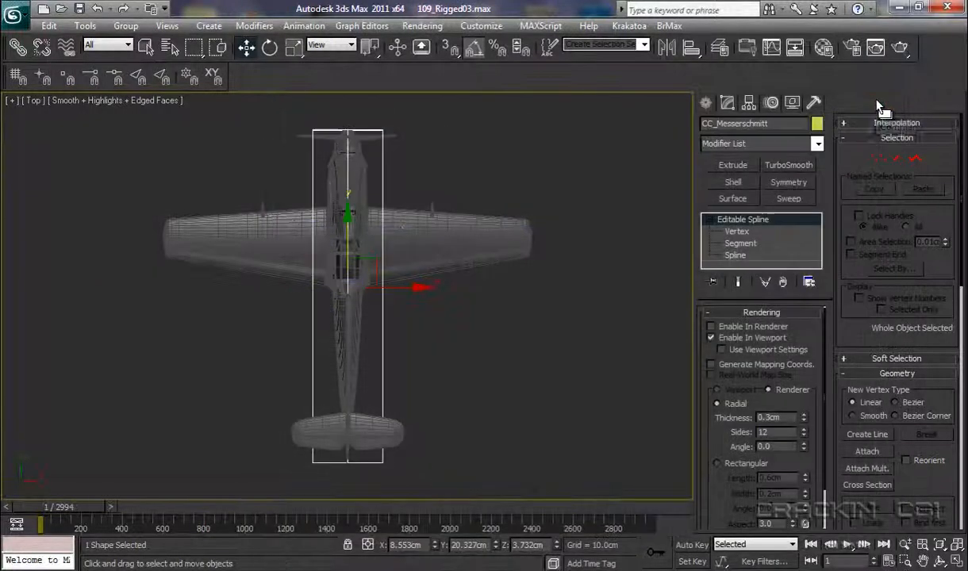